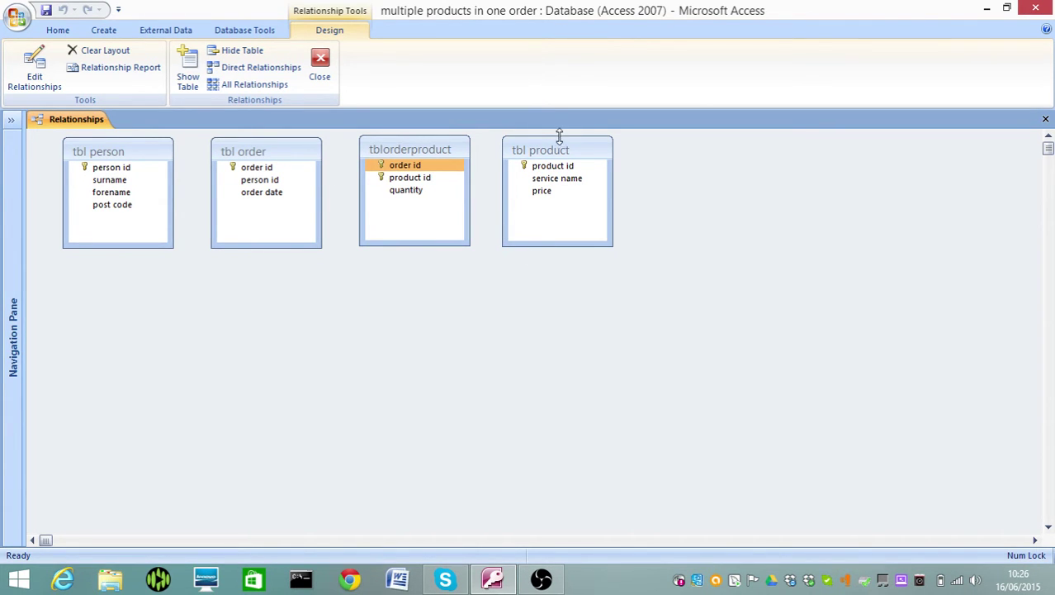
Step: Spread tbl product, tblorderproduct, tbl order and tbl person out to the right across the diagram
left_click(555, 153)
left_click_drag(553, 152, 851, 162)
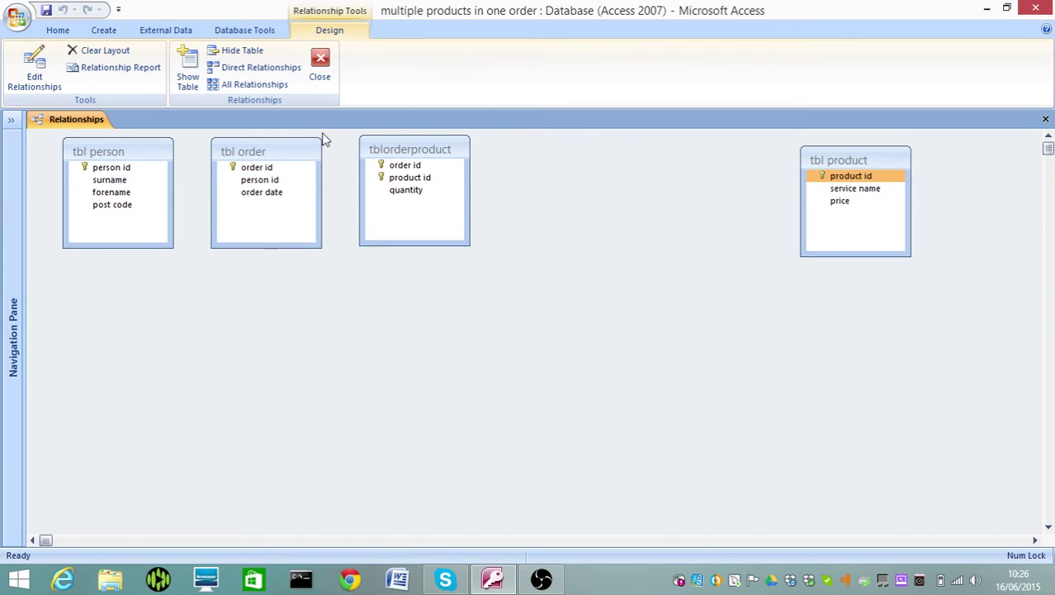
left_click_drag(403, 153, 567, 168)
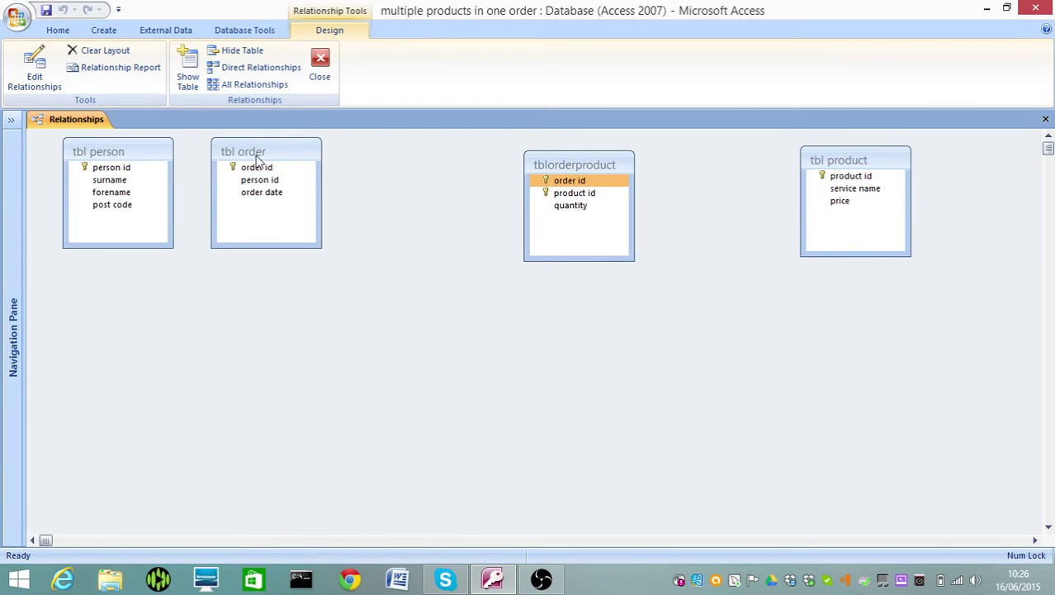
left_click_drag(257, 159, 357, 174)
left_click_drag(120, 152, 181, 166)
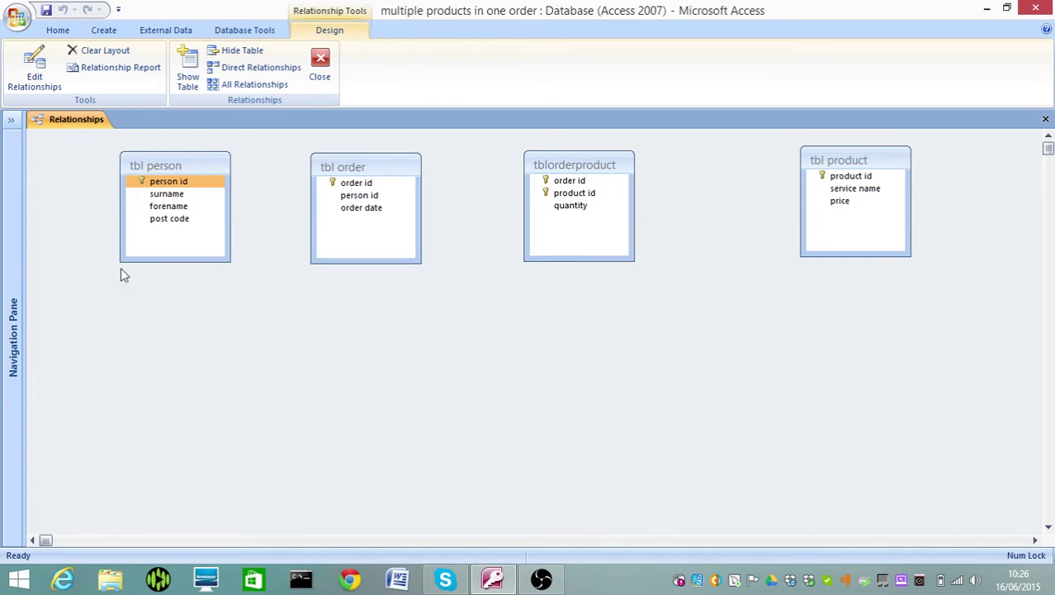
Step: Resize tbl person so all its fields show and nudge tbl product back left
left_click_drag(120, 152, 137, 221)
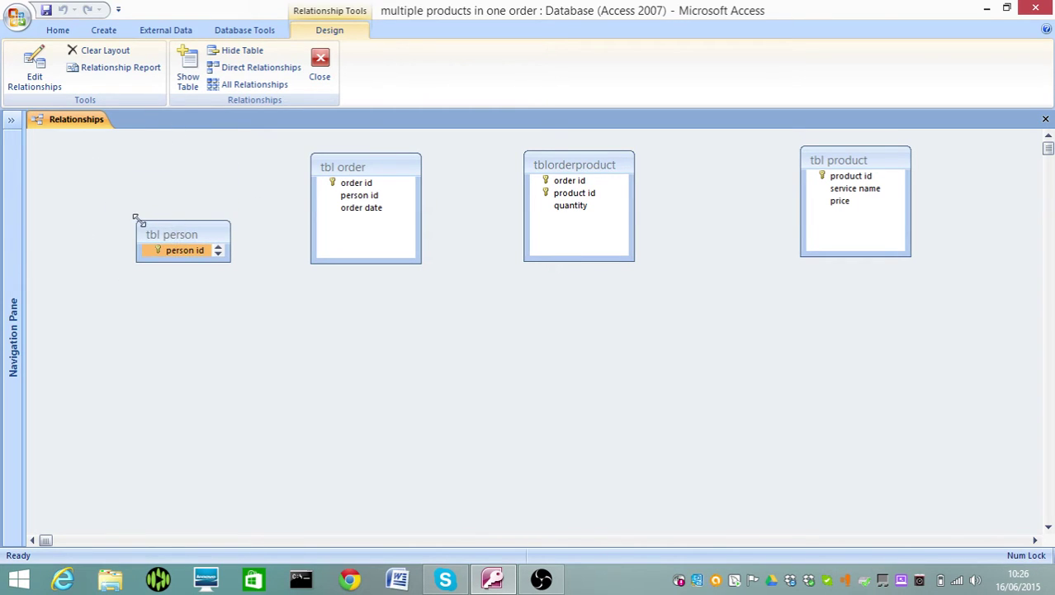
left_click_drag(136, 221, 109, 154)
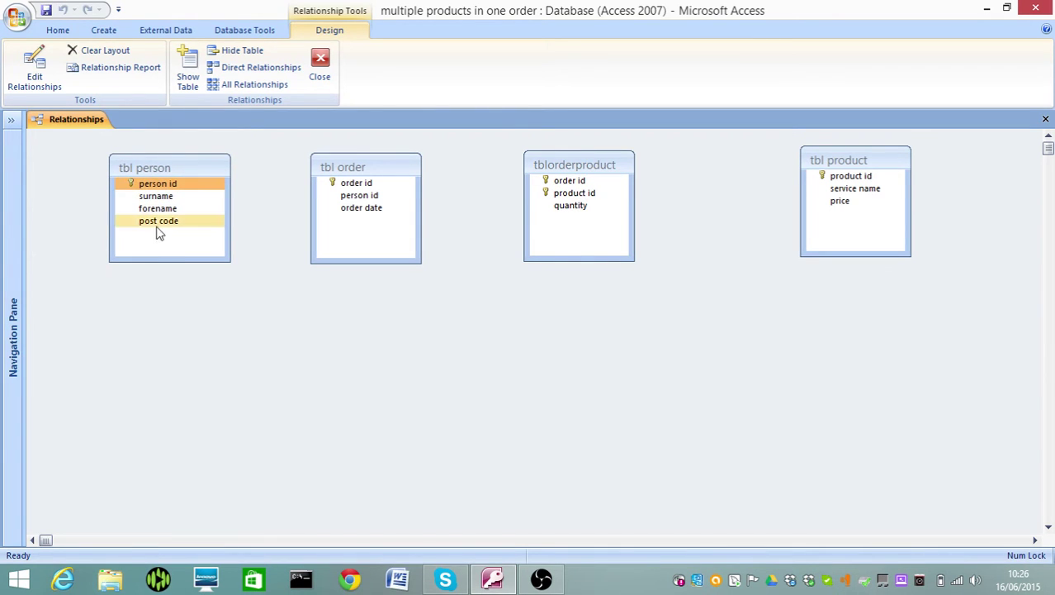
left_click(142, 184)
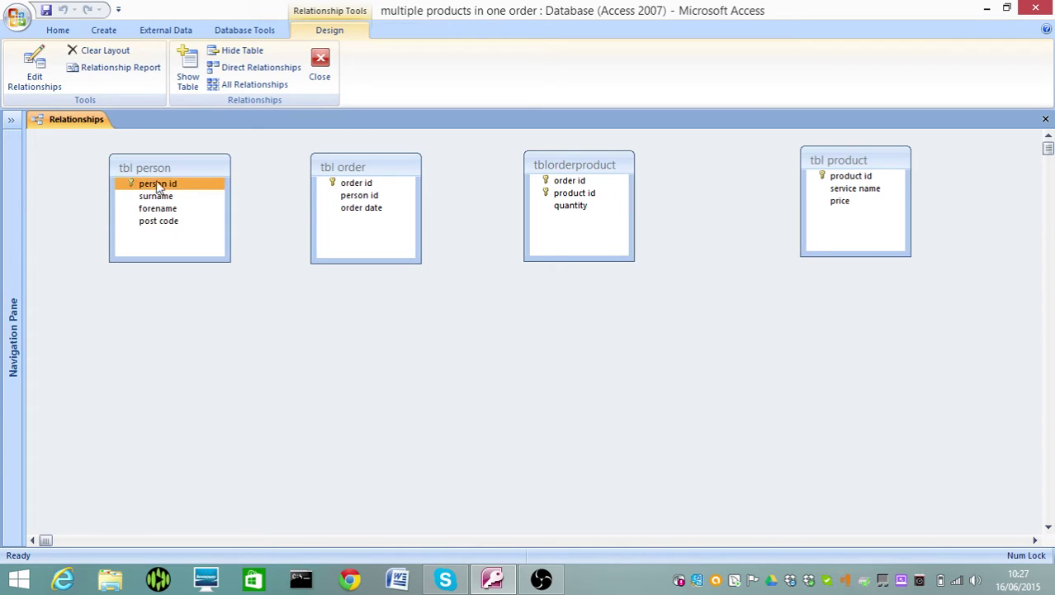
left_click(207, 196)
left_click(165, 184)
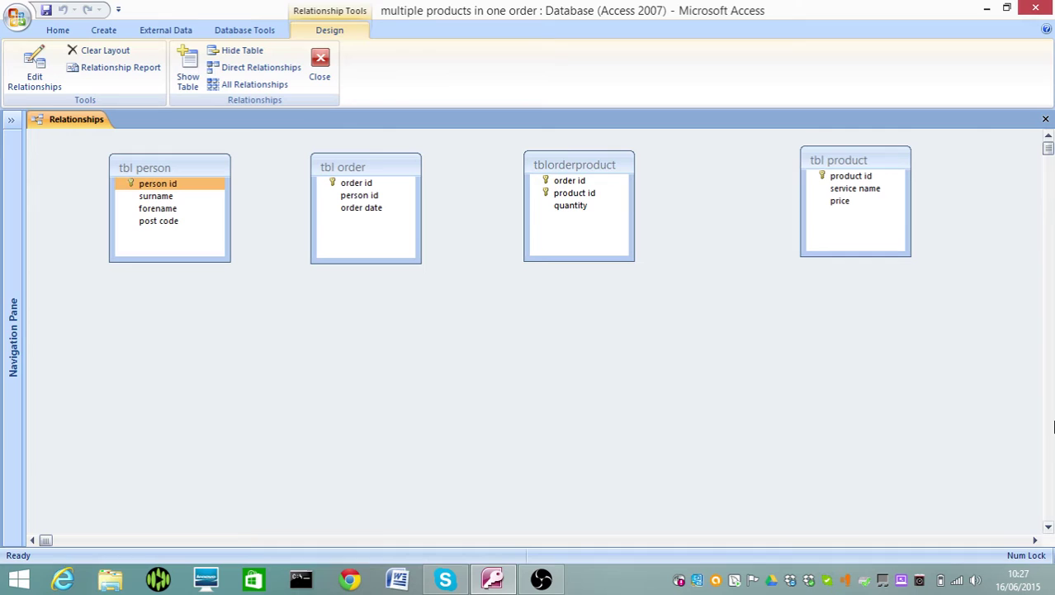
left_click_drag(867, 167, 809, 176)
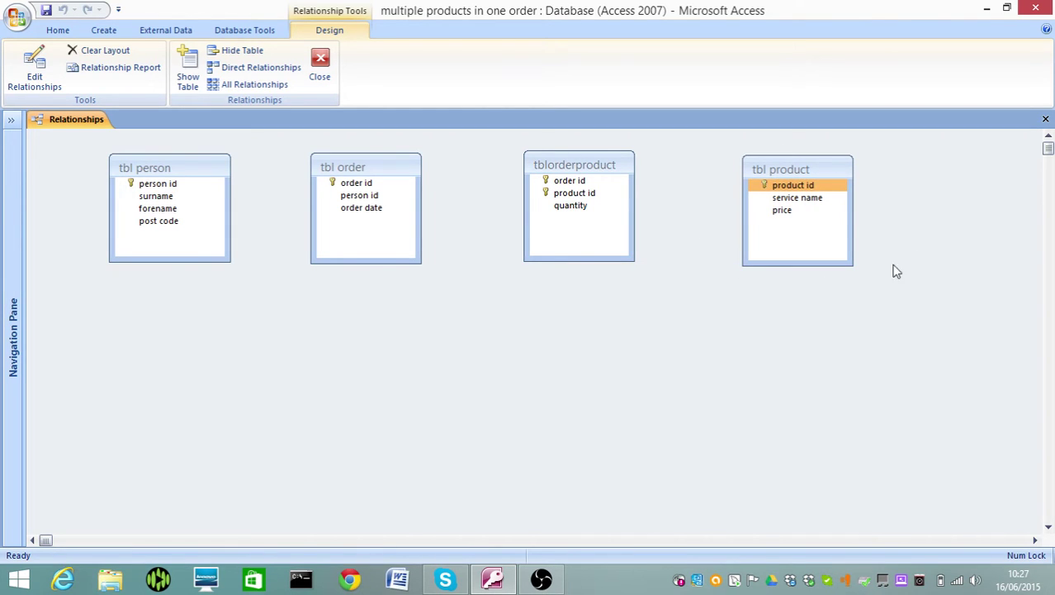
right_click(775, 169)
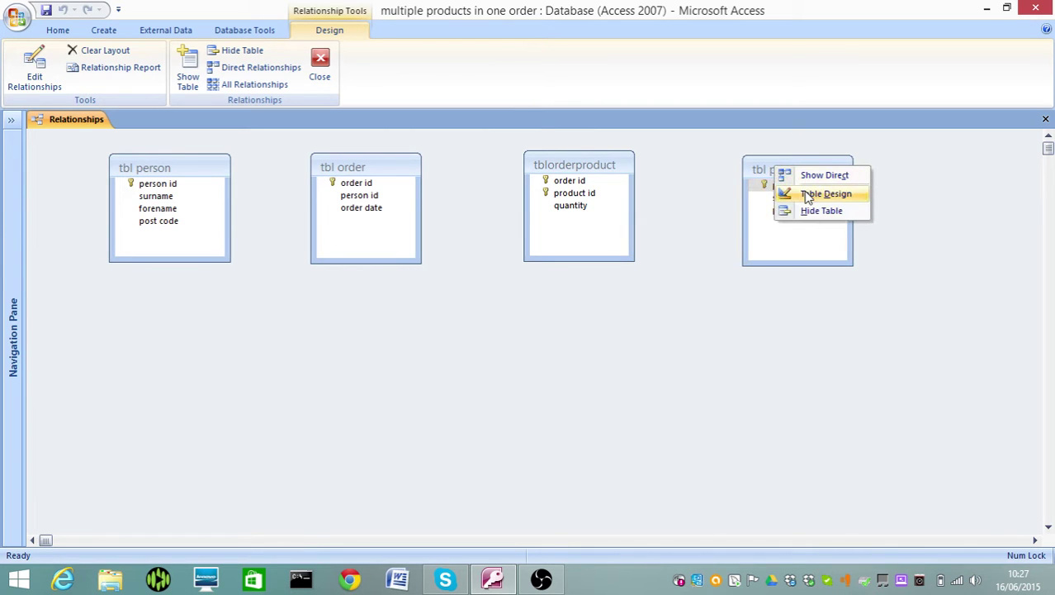
left_click(807, 195)
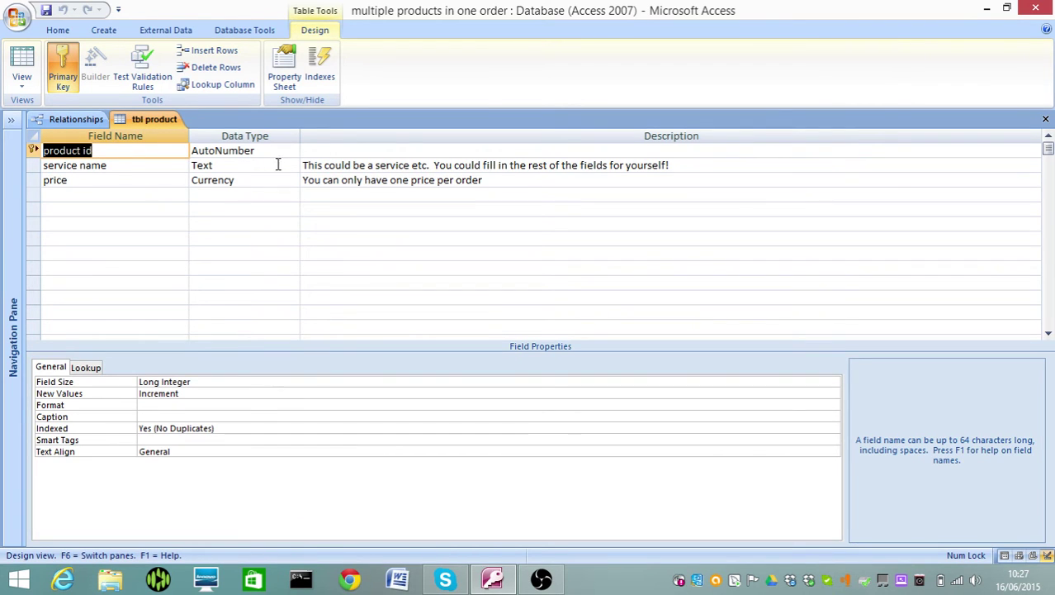
left_click(1046, 119)
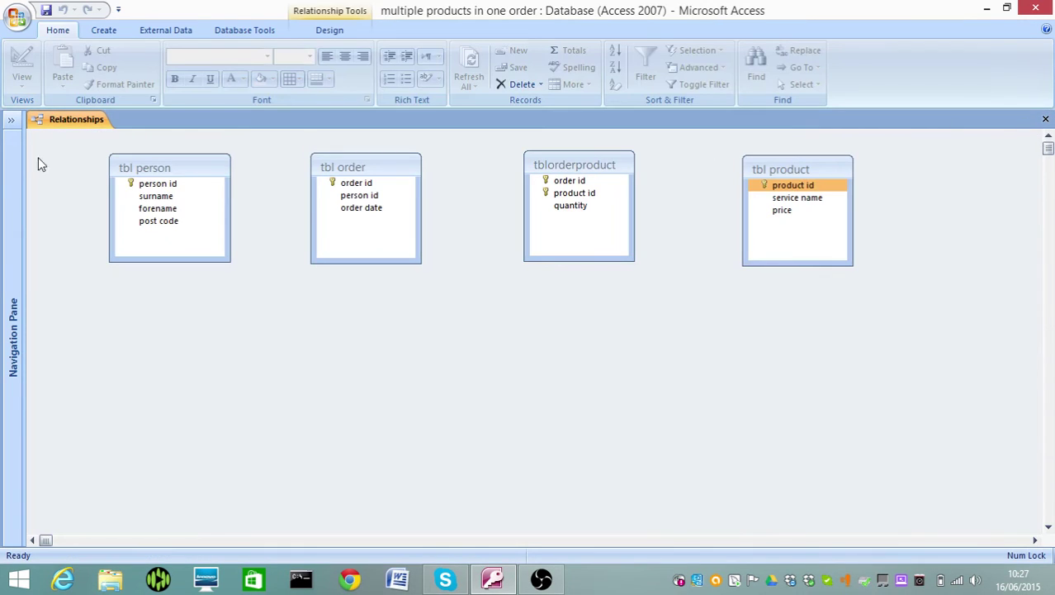
right_click(167, 166)
left_click(199, 192)
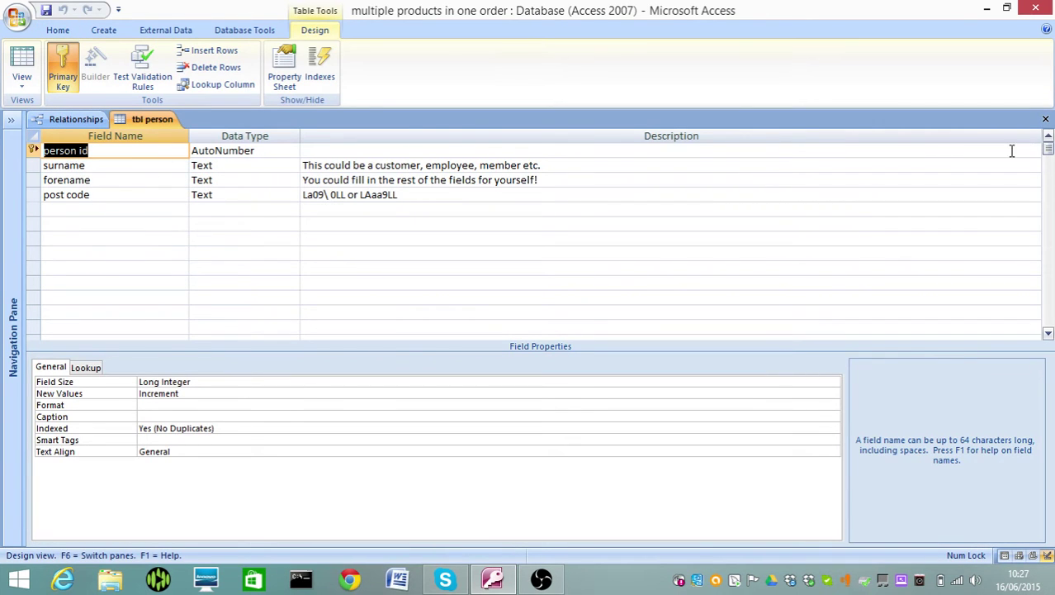
left_click(1046, 119)
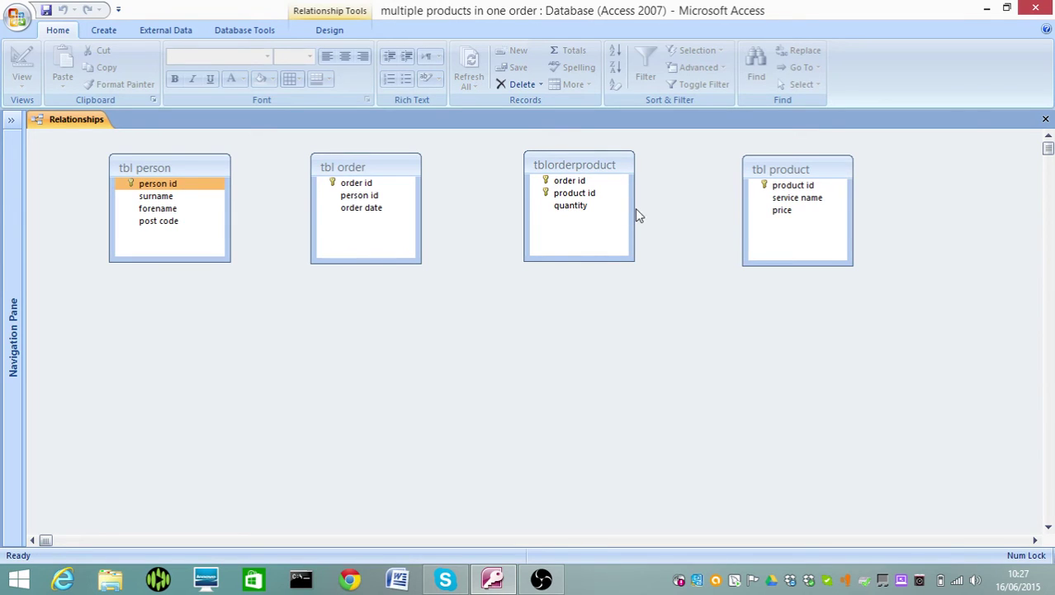
left_click(624, 218)
right_click(369, 172)
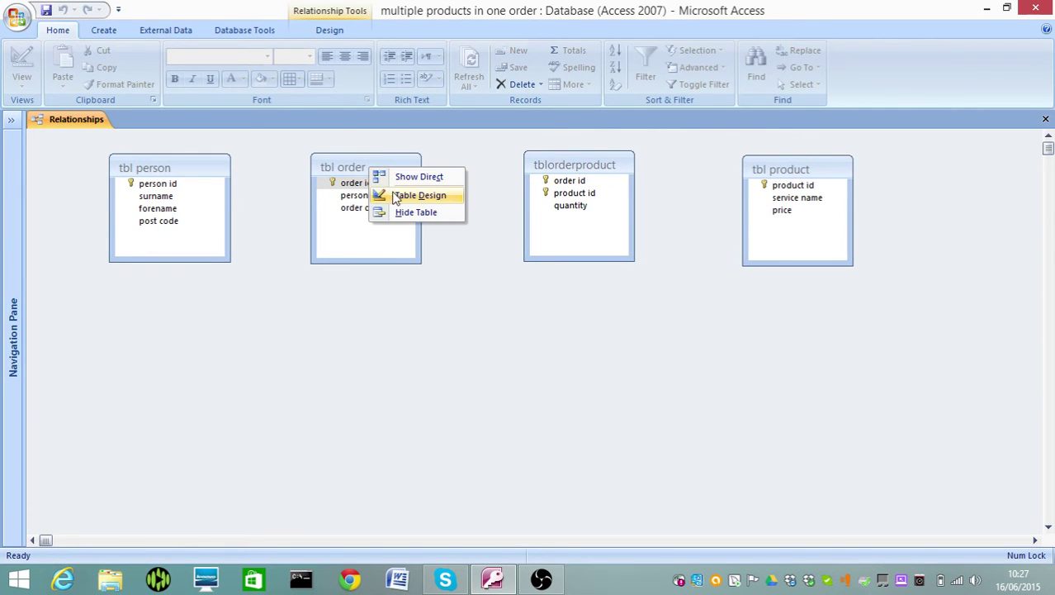
left_click(395, 195)
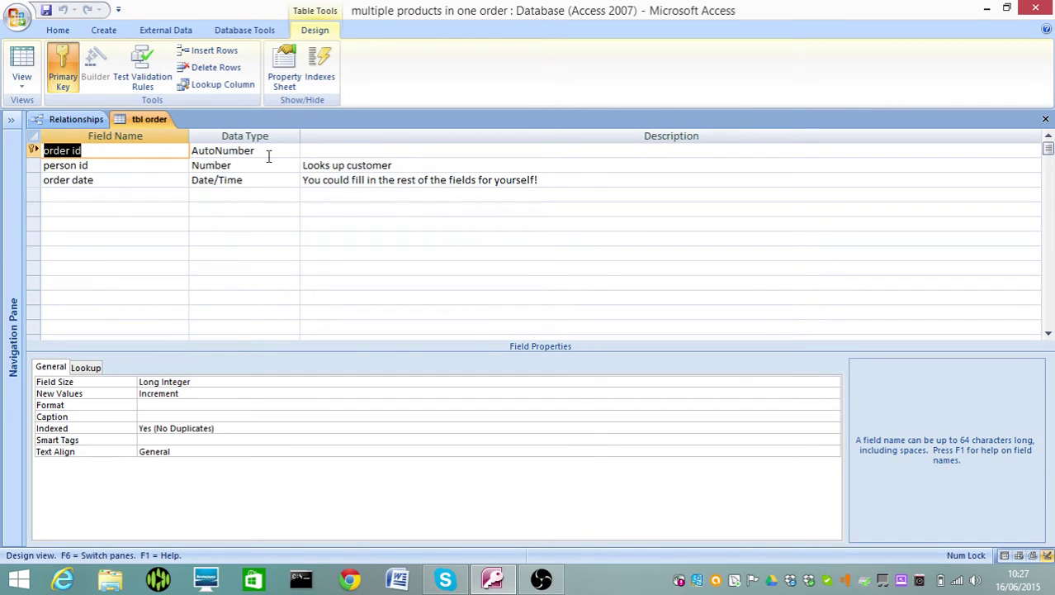
left_click(104, 165)
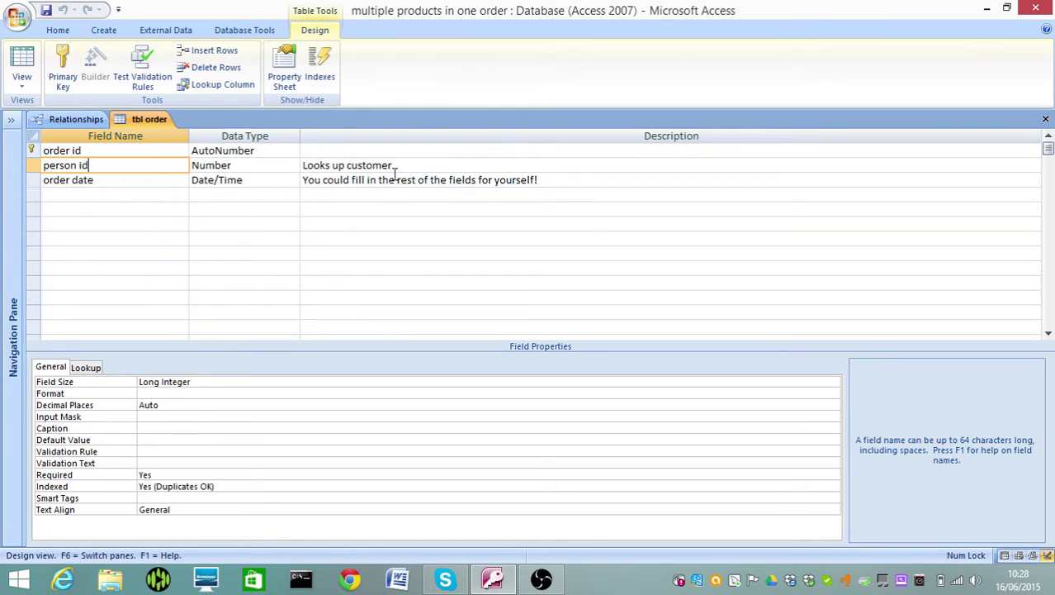
left_click(1046, 119)
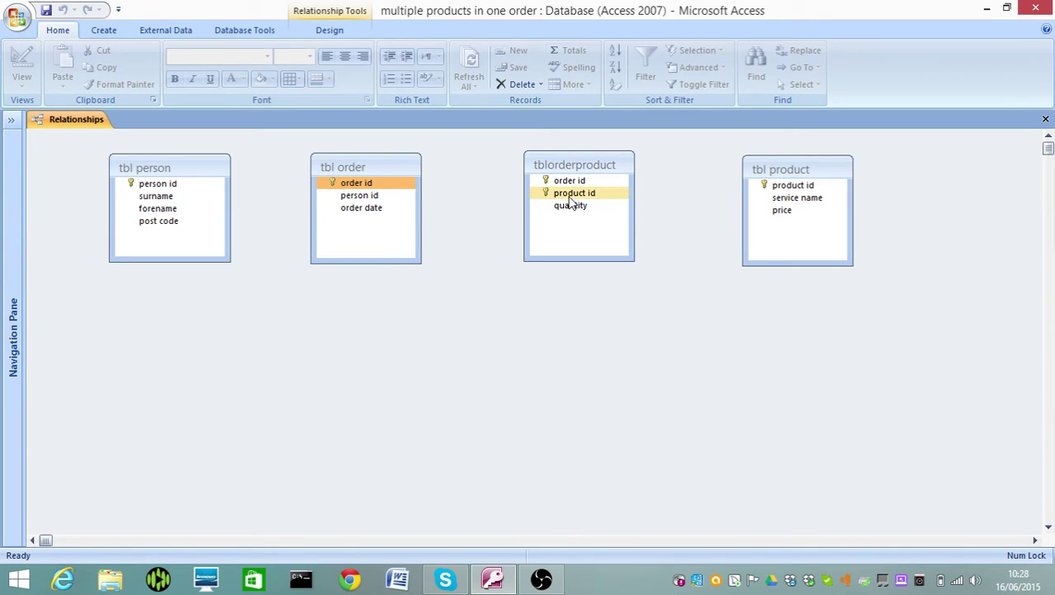
right_click(556, 165)
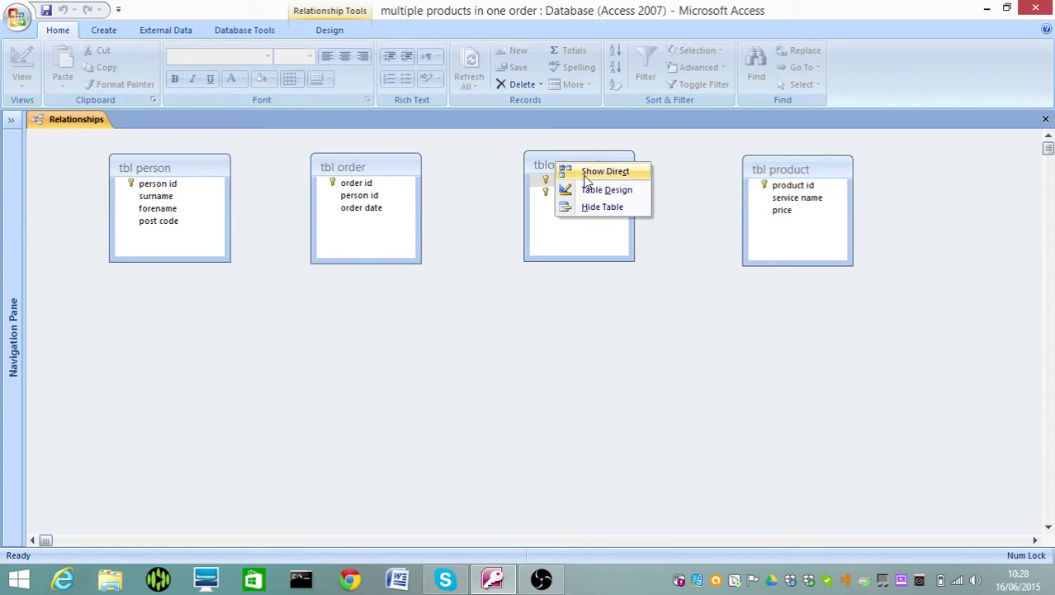
left_click(593, 189)
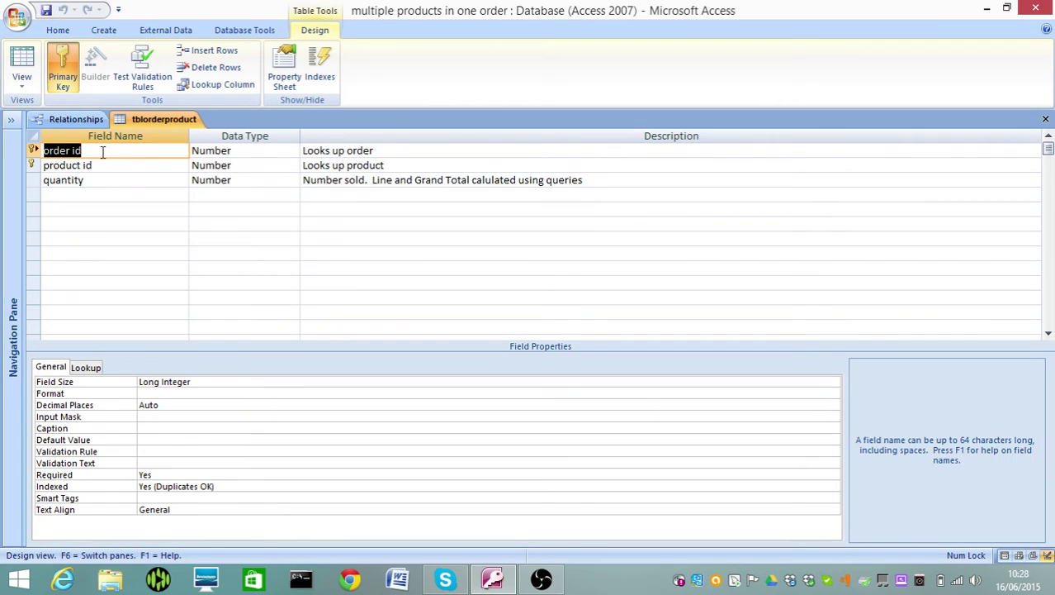
left_click(273, 152)
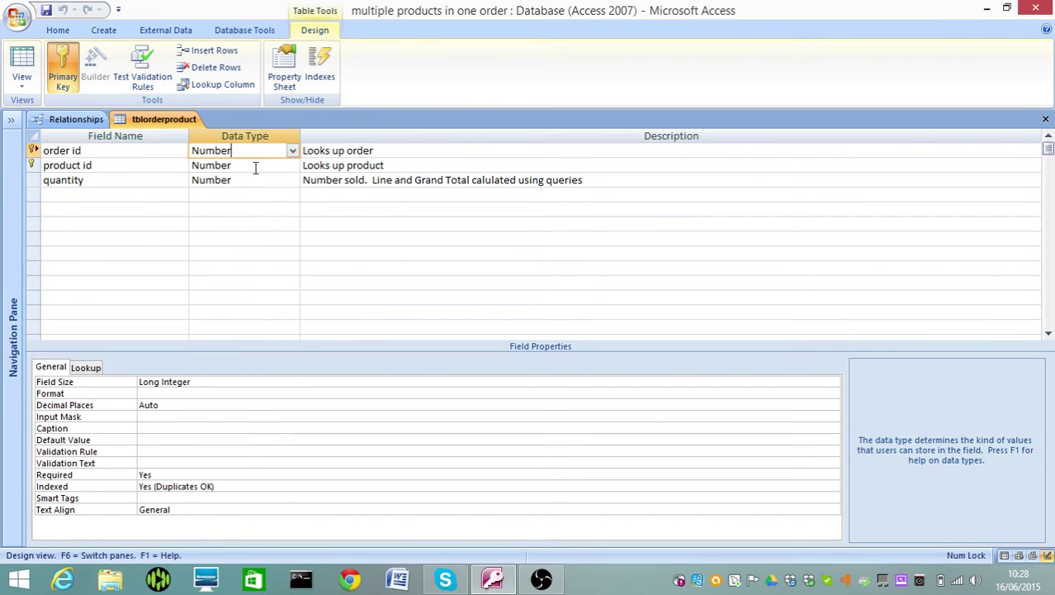
left_click(256, 166)
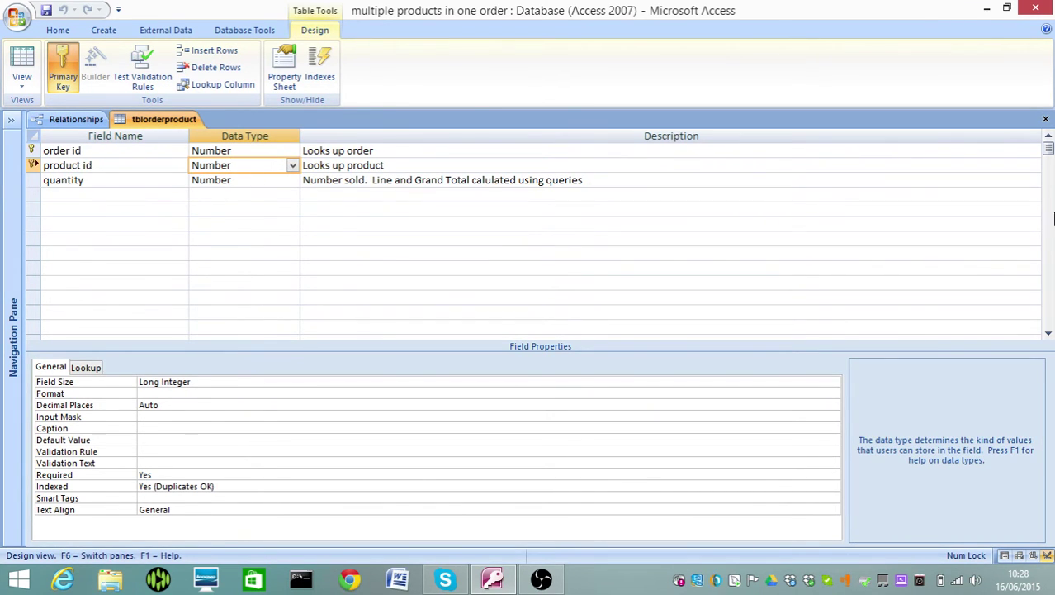
left_click(1045, 118)
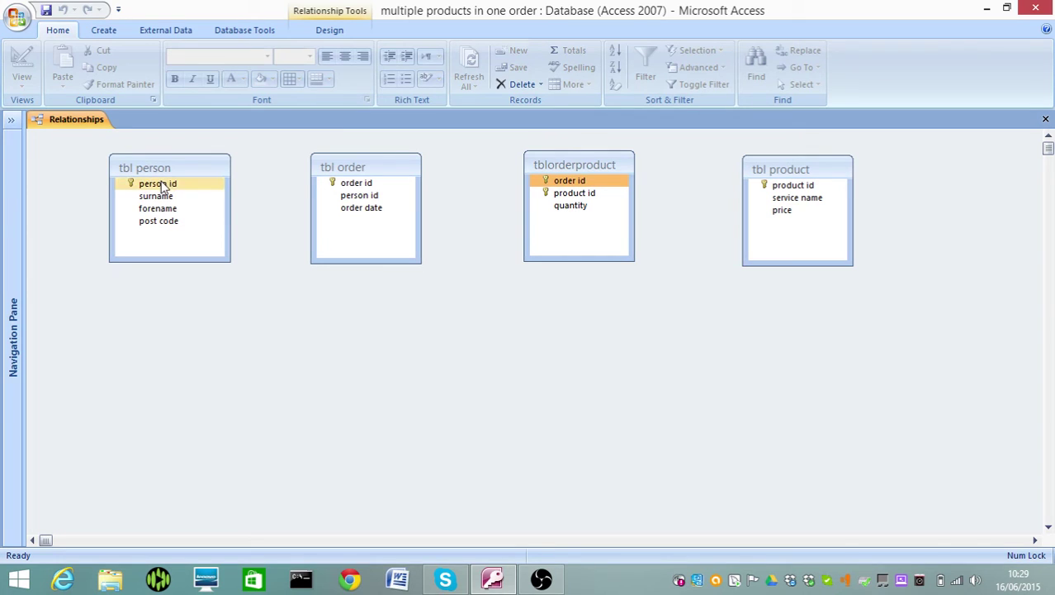
Step: Open tbl order in Design view and set person id's data type to Lookup Wizard
right_click(383, 171)
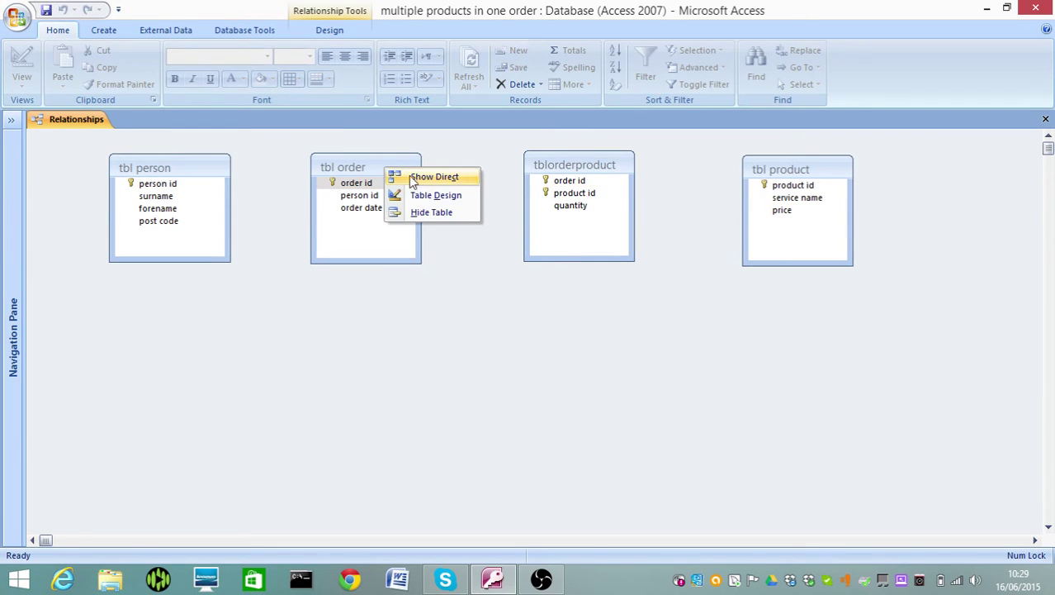
left_click(425, 195)
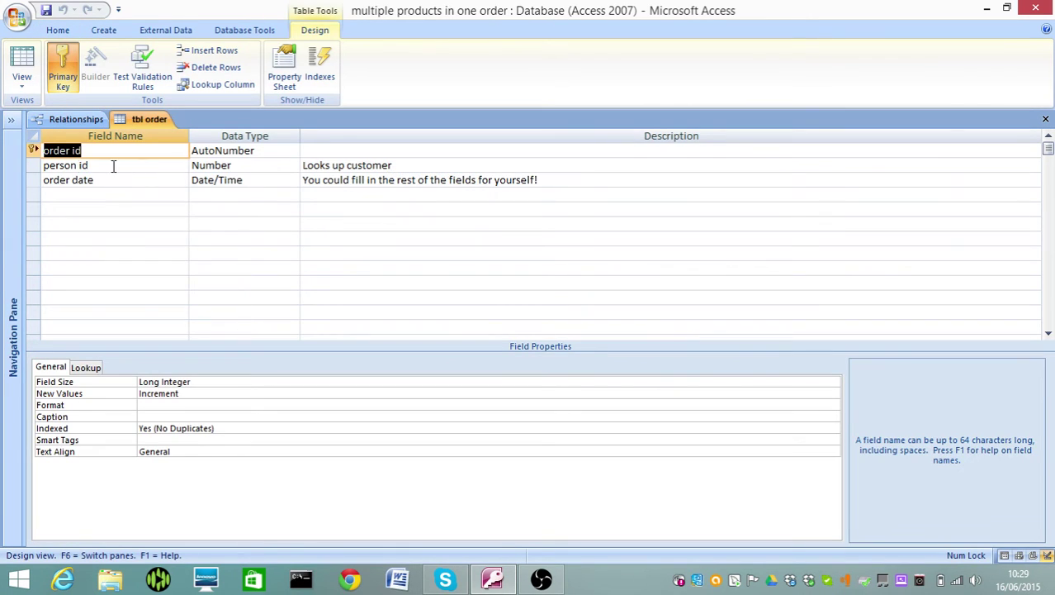
left_click(247, 166)
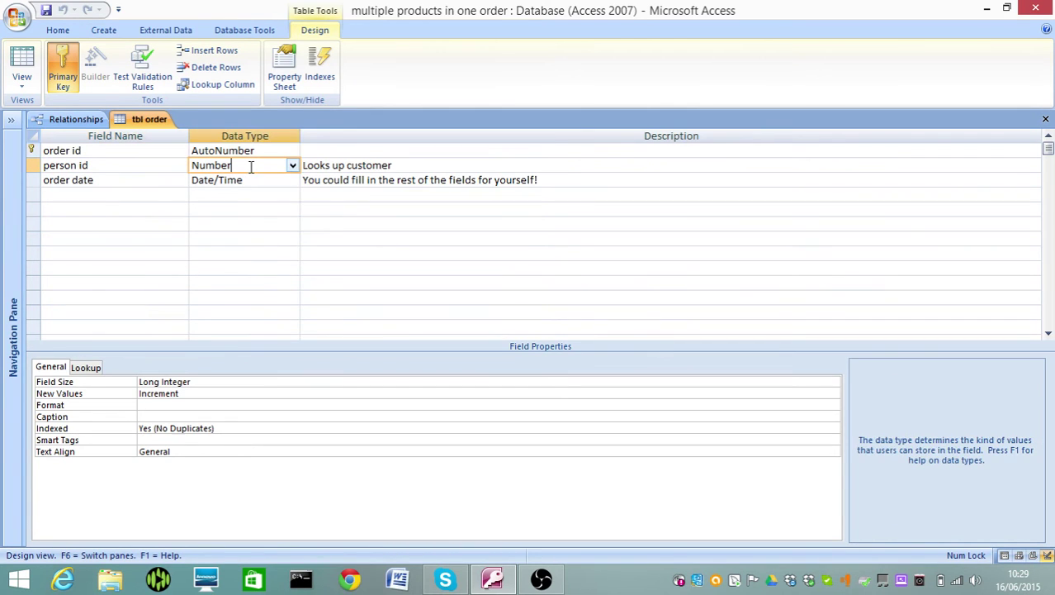
left_click(293, 166)
left_click(233, 326)
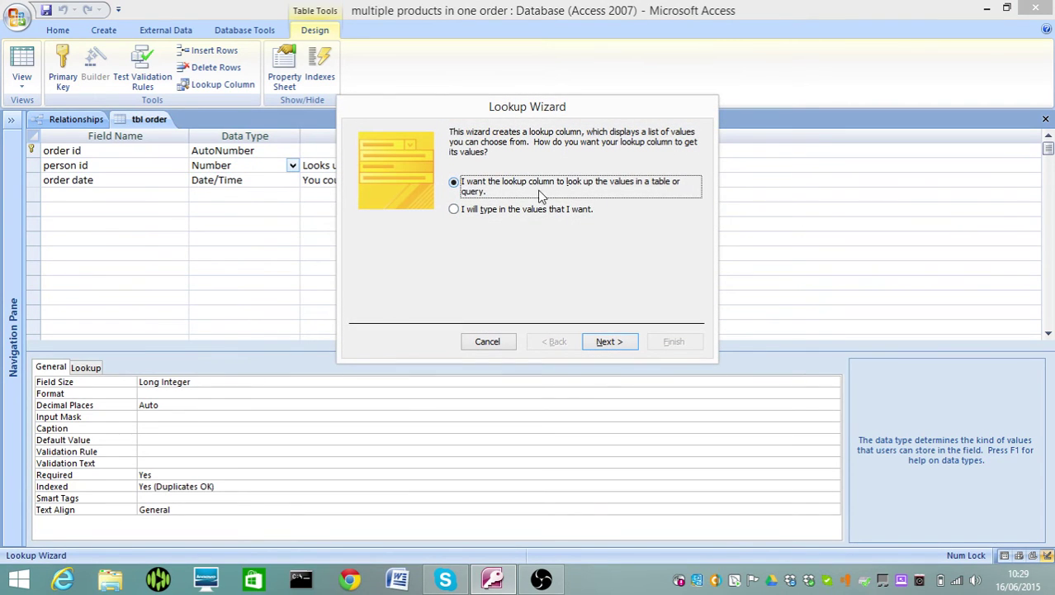
Step: Base the lookup on tbl person, including person id, surname and forename
left_click(611, 343)
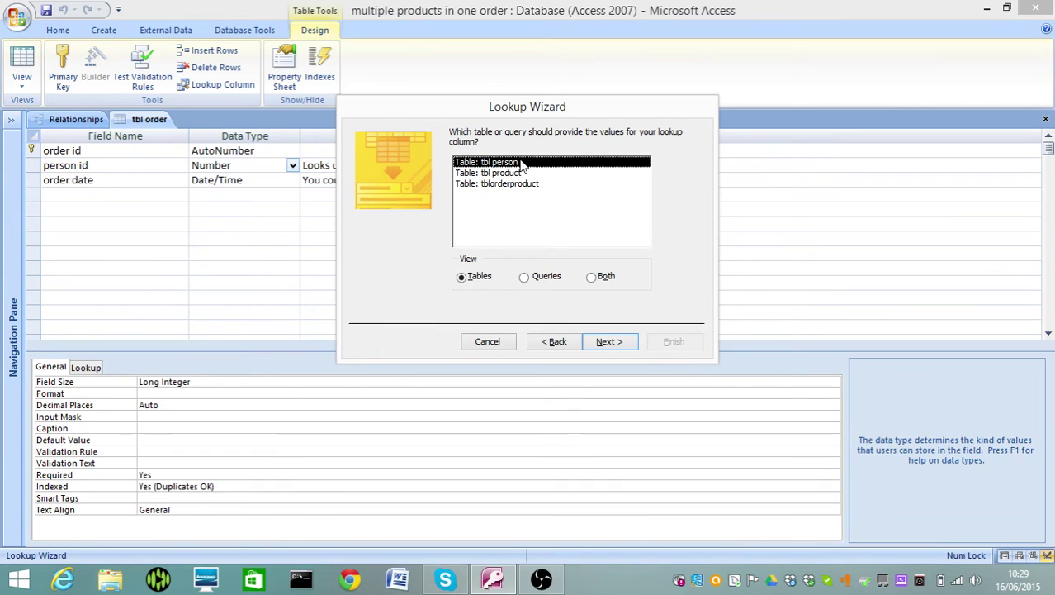
left_click(609, 341)
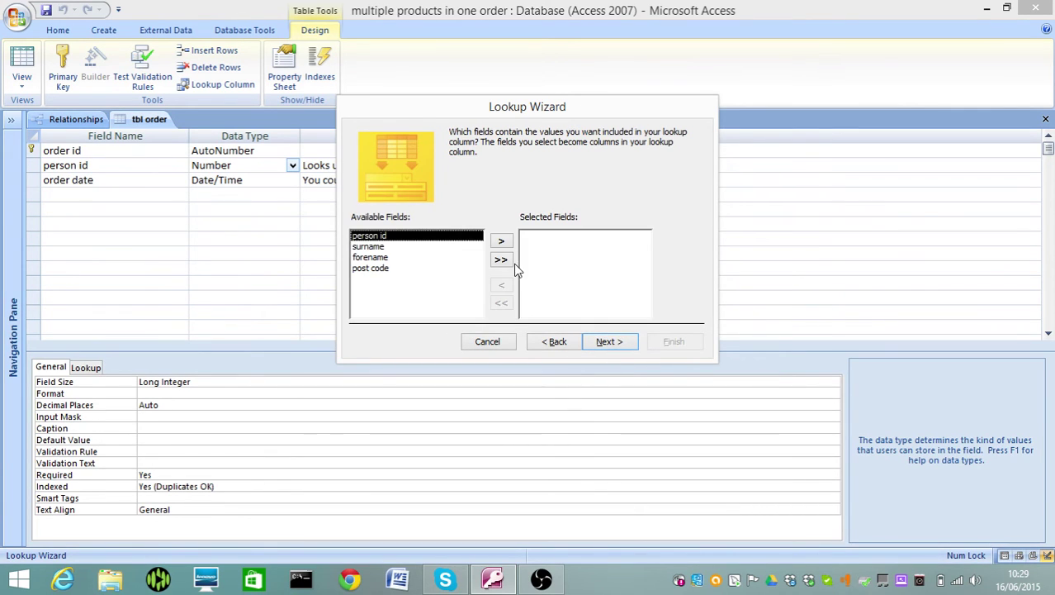
left_click(501, 241)
left_click(501, 241)
left_click(501, 241)
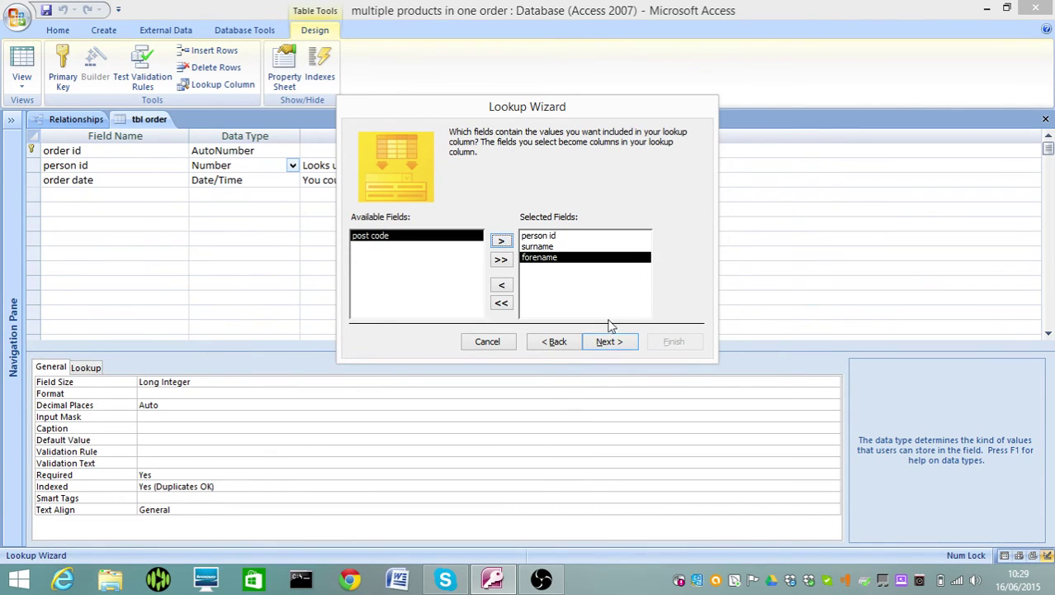
left_click(609, 341)
Step: Sort the lookup by surname, show the key column, finish the wizard and save the table
left_click(477, 183)
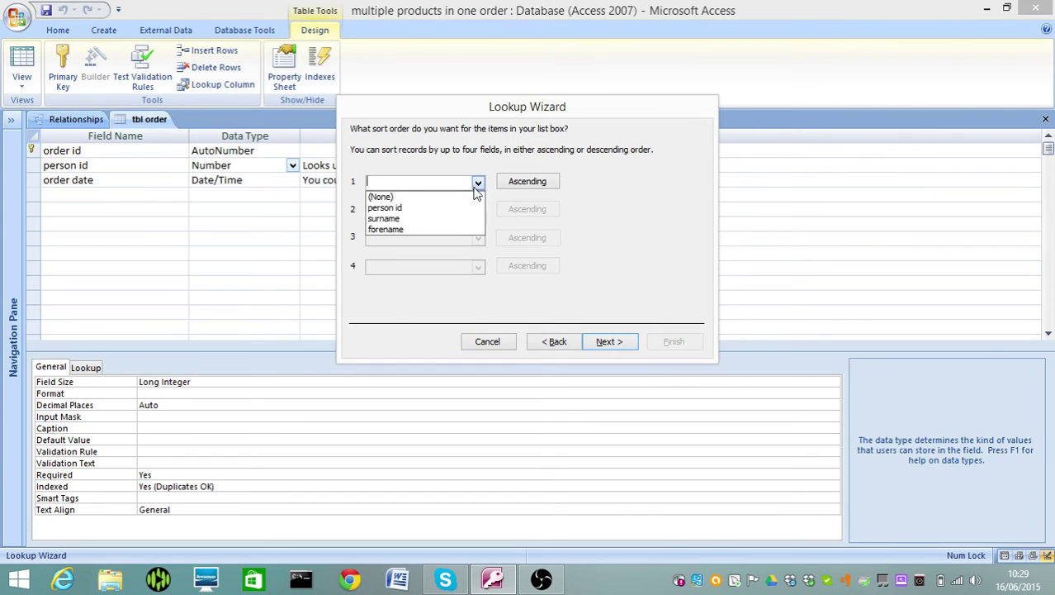
left_click(441, 219)
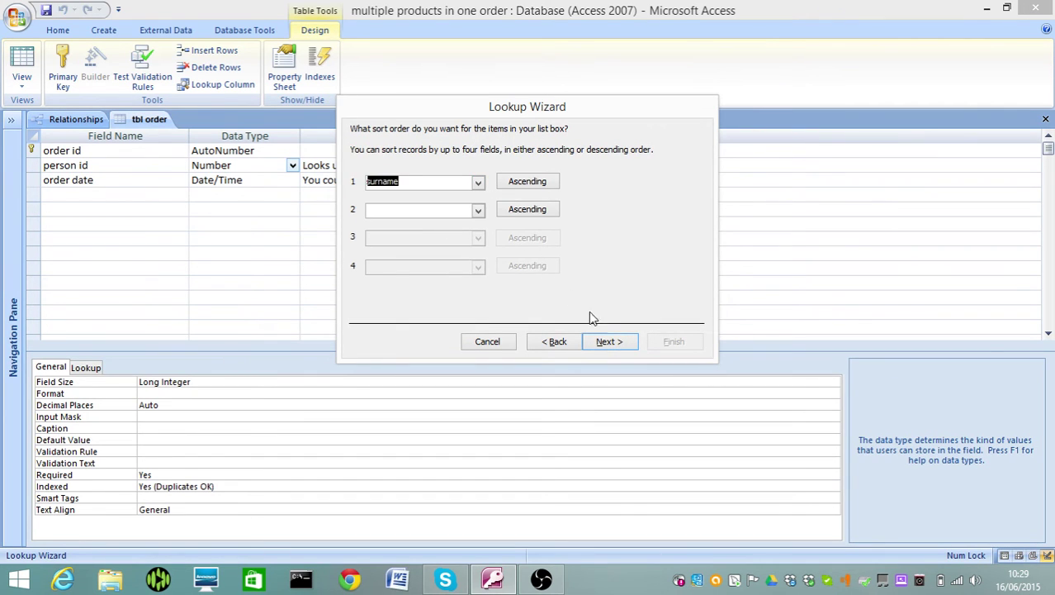
left_click(609, 341)
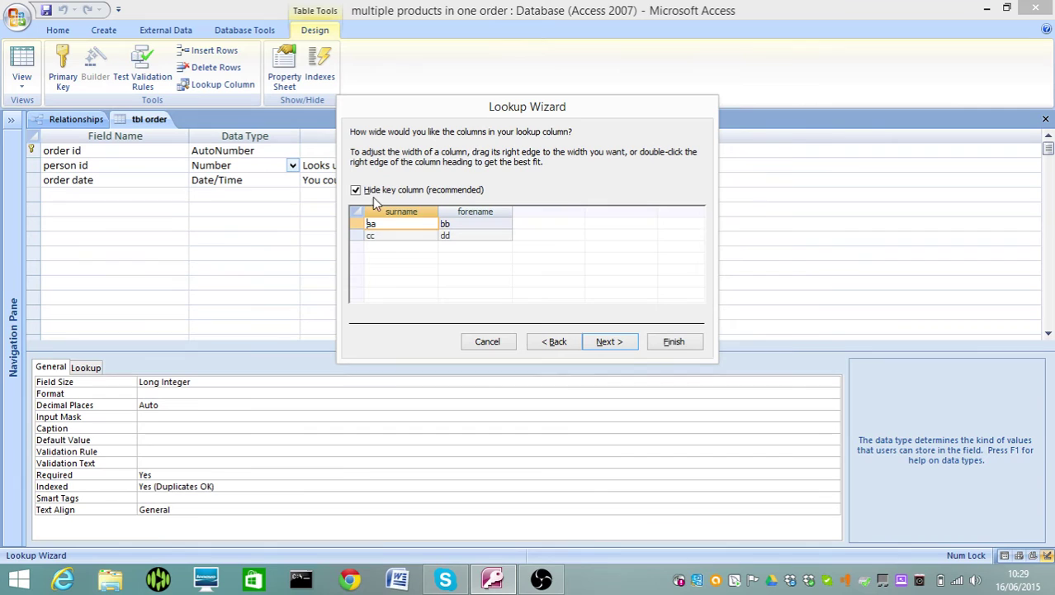
left_click(378, 191)
left_click(605, 341)
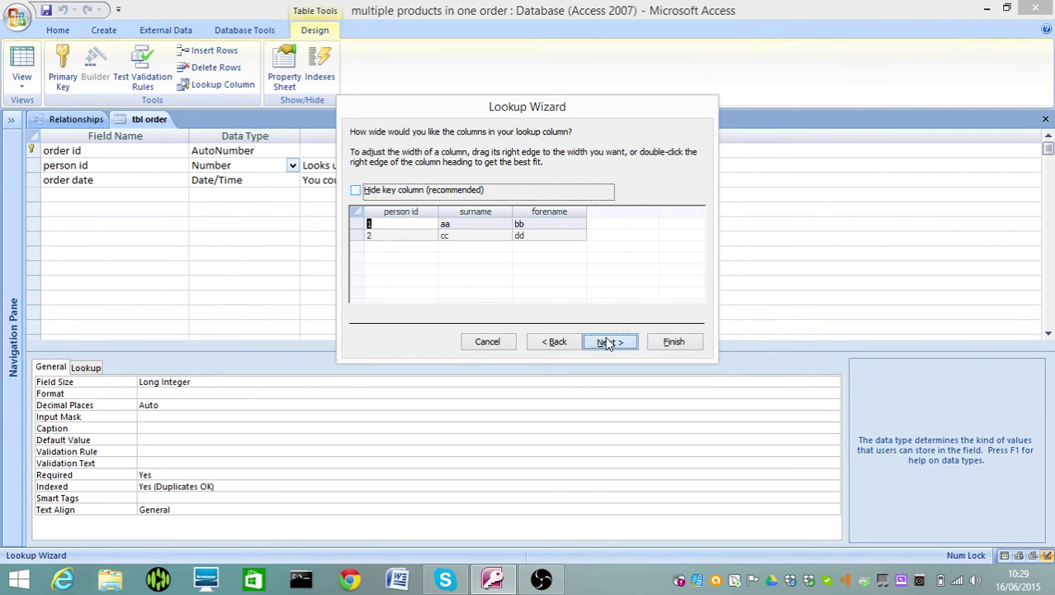
left_click(606, 341)
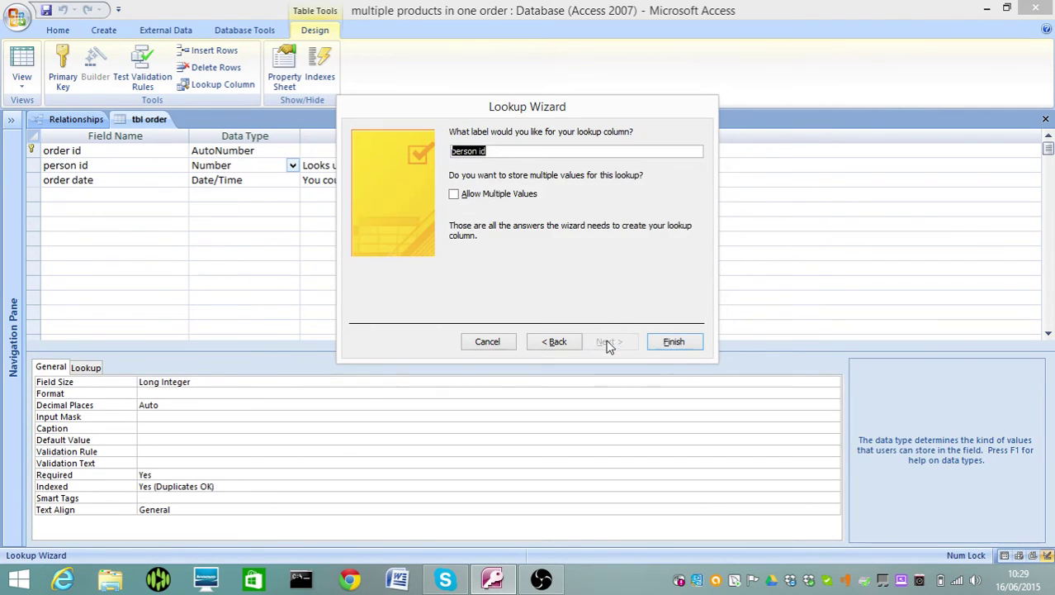
left_click(671, 344)
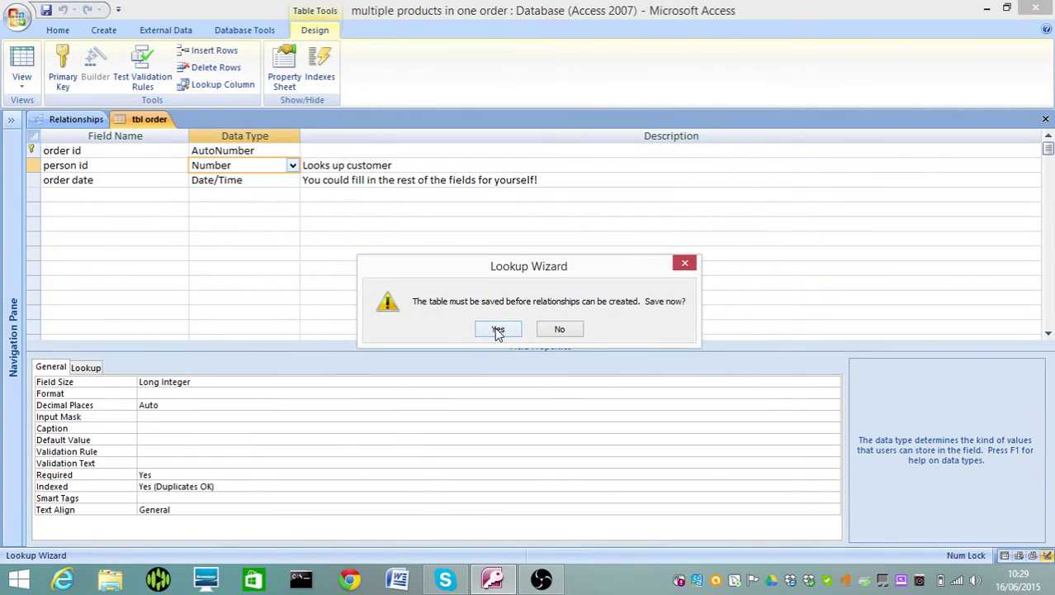
left_click(497, 328)
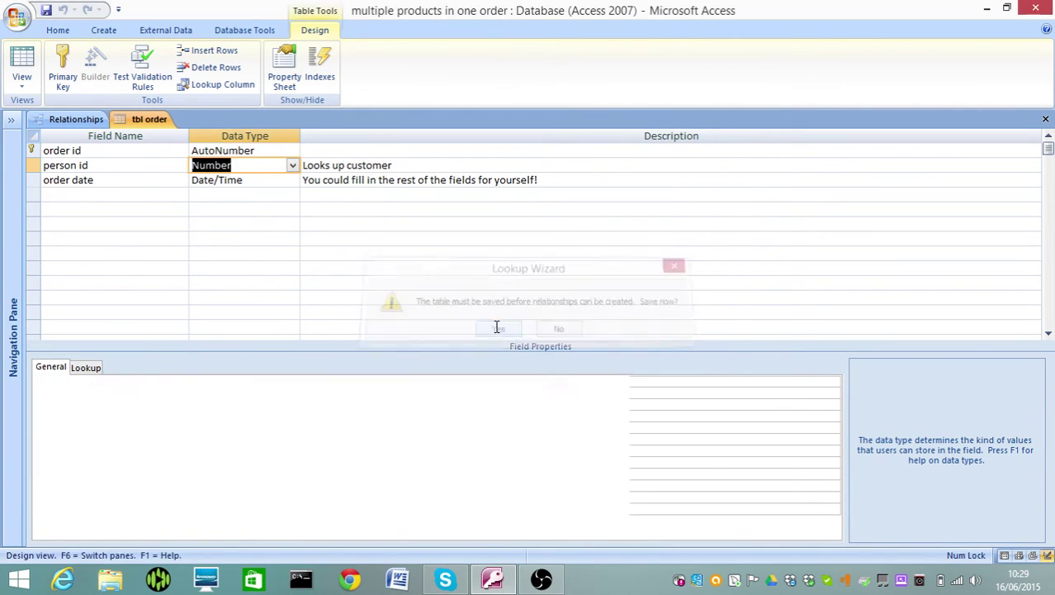
Step: Show all relationships and enforce referential integrity on the tbl person–tbl order link
left_click(1045, 119)
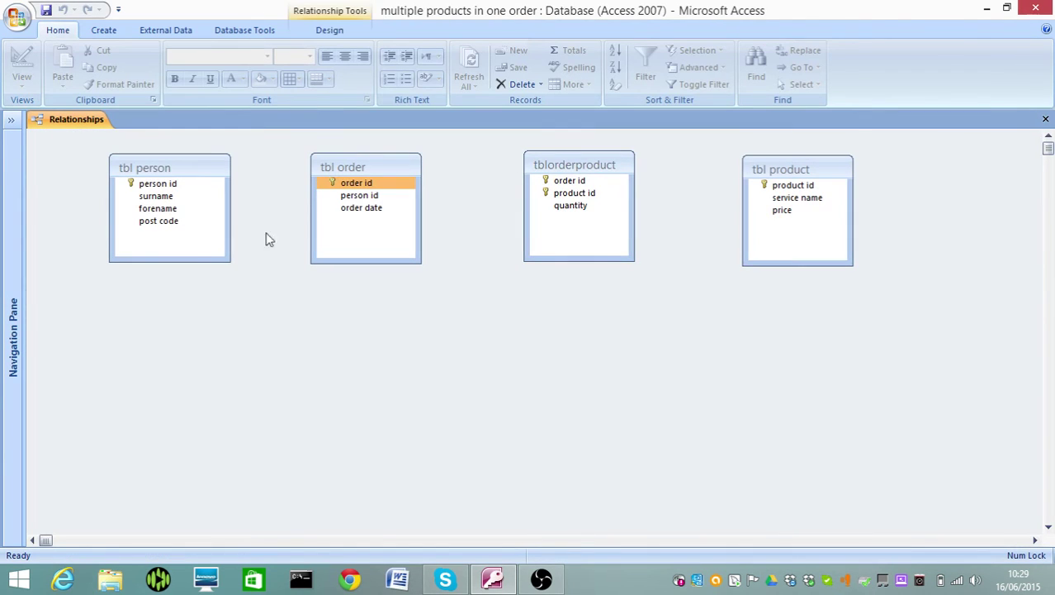
right_click(293, 306)
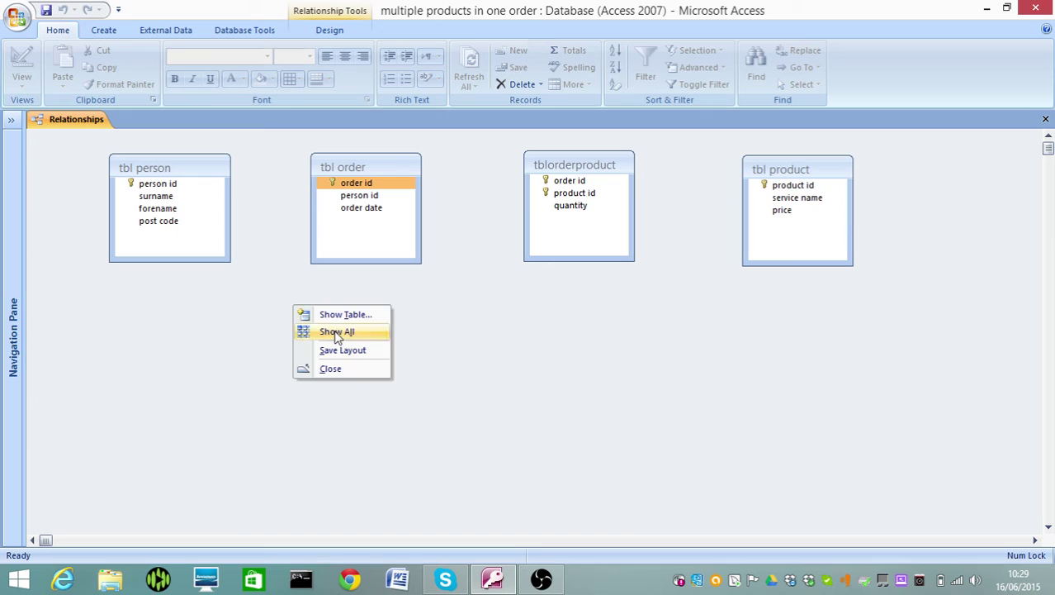
left_click(337, 332)
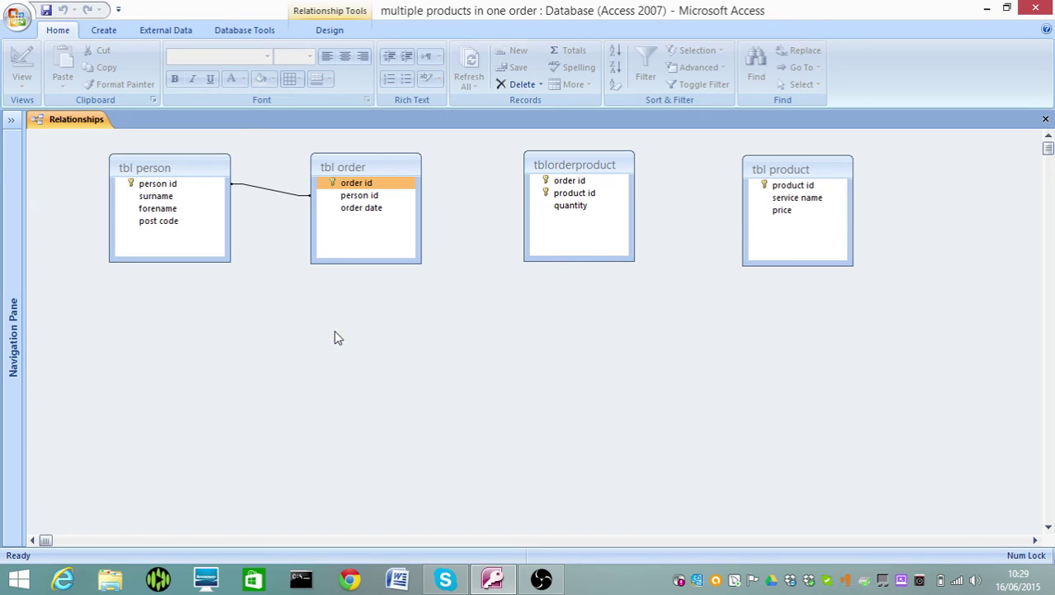
left_click(279, 195)
right_click(280, 195)
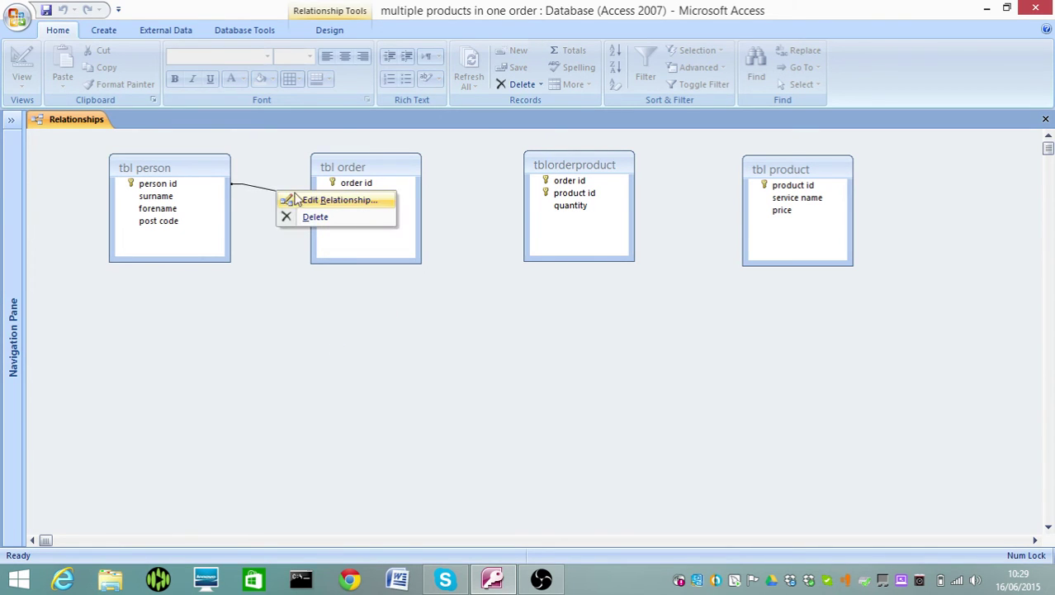
left_click(304, 200)
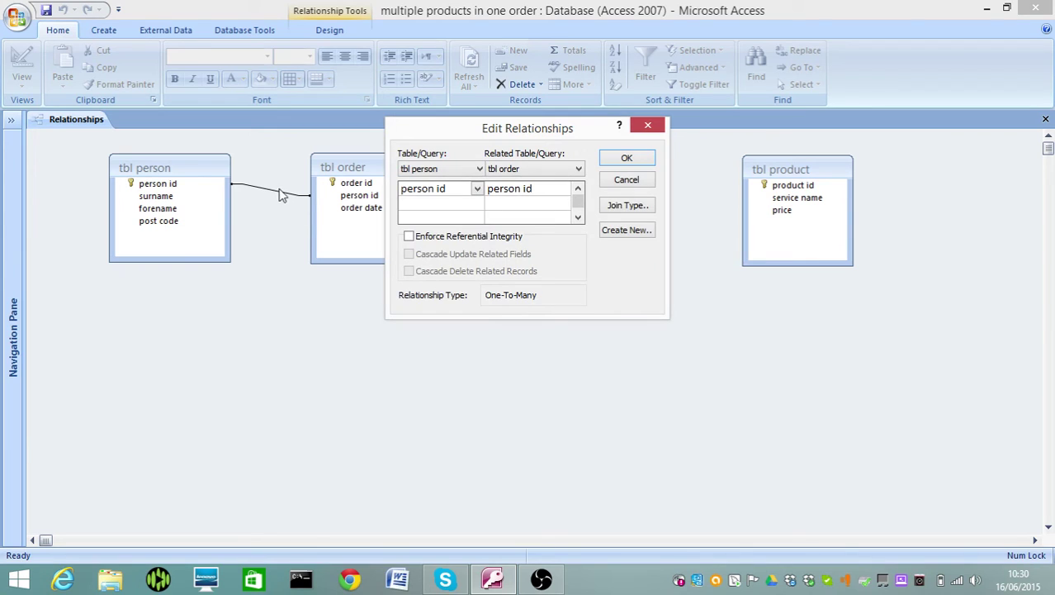
left_click(409, 237)
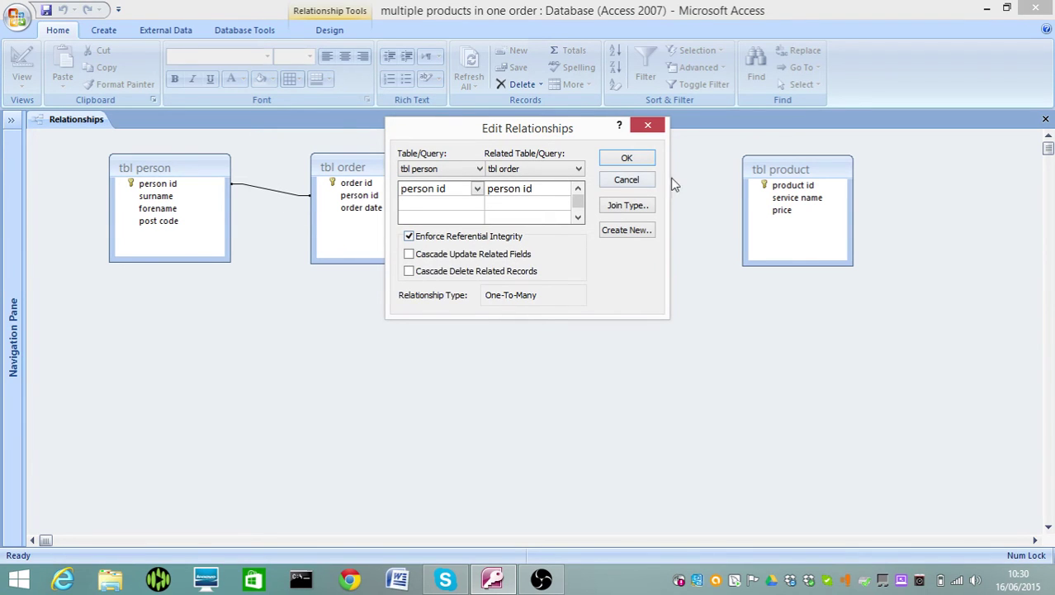
left_click(641, 161)
Step: Adjust items in the relationships diagram
left_click(578, 215)
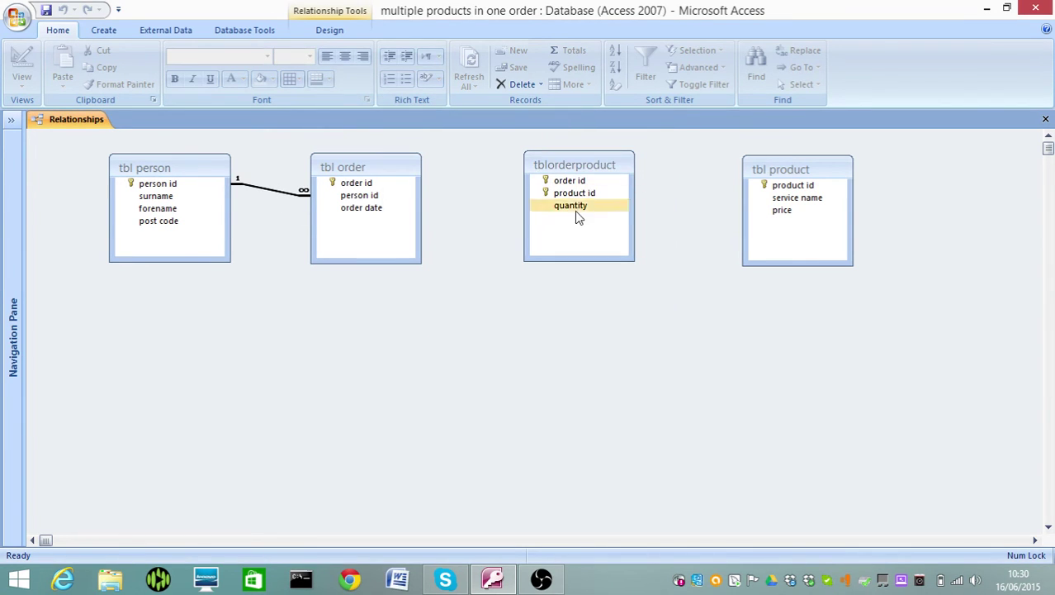
left_click(569, 233)
left_click(348, 182)
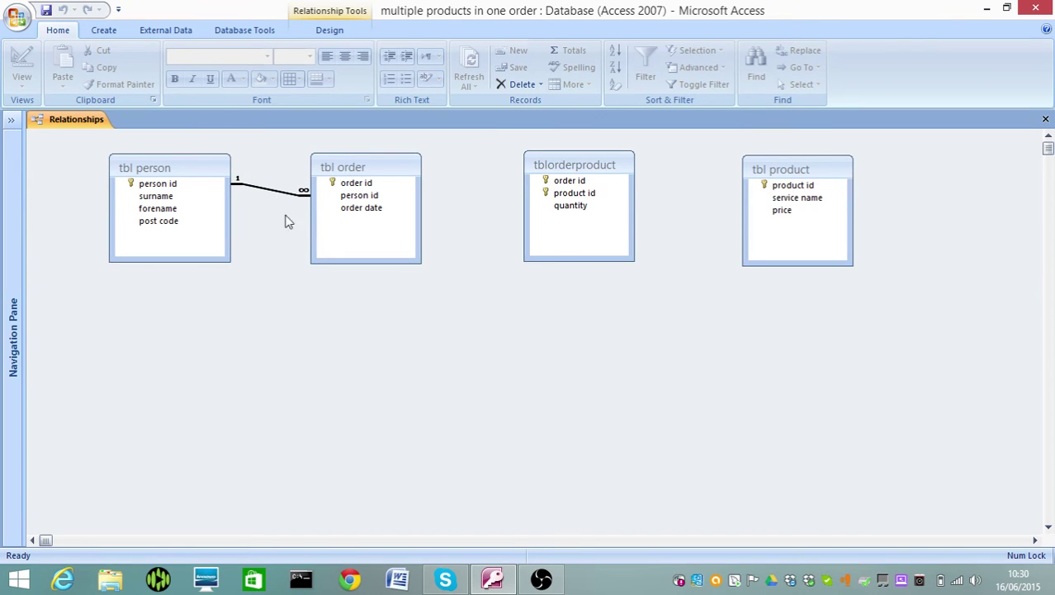
left_click_drag(192, 184, 234, 178)
left_click(356, 184)
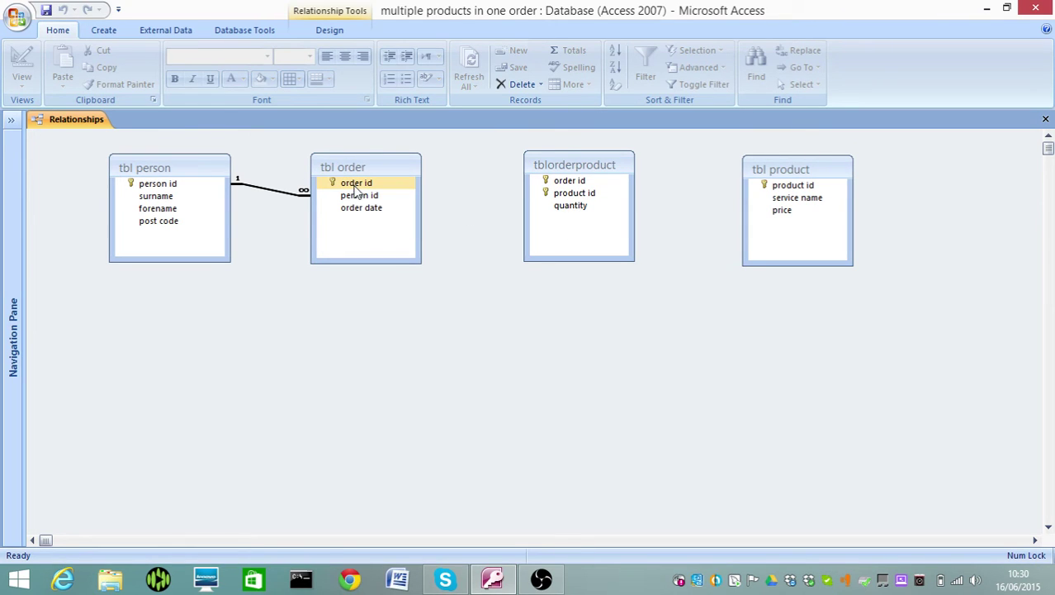
Step: Open tblorderproduct in Design view and set order id's data type to Lookup Wizard
left_click(501, 223)
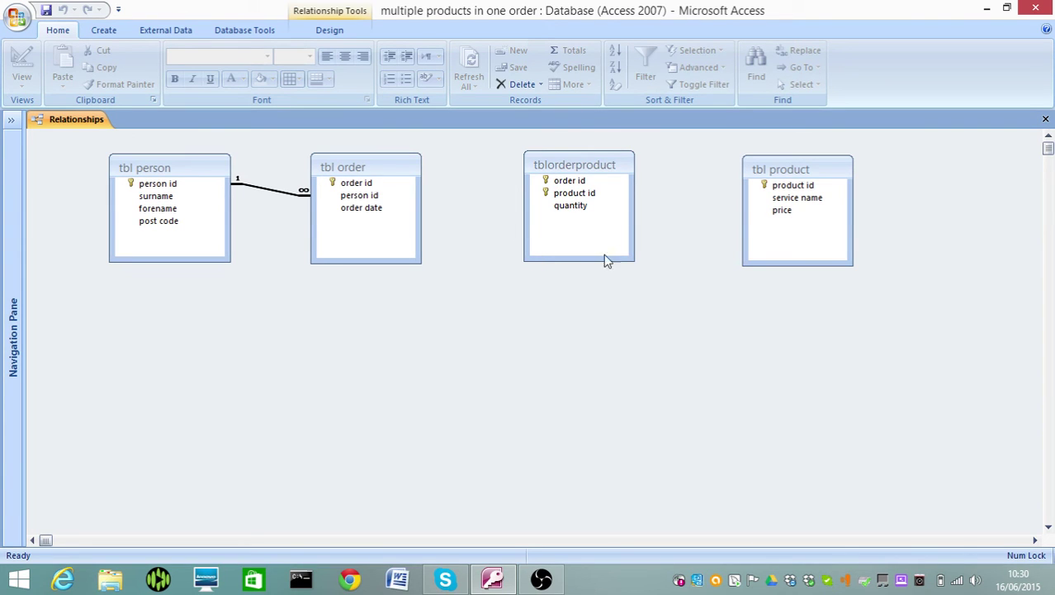
right_click(561, 167)
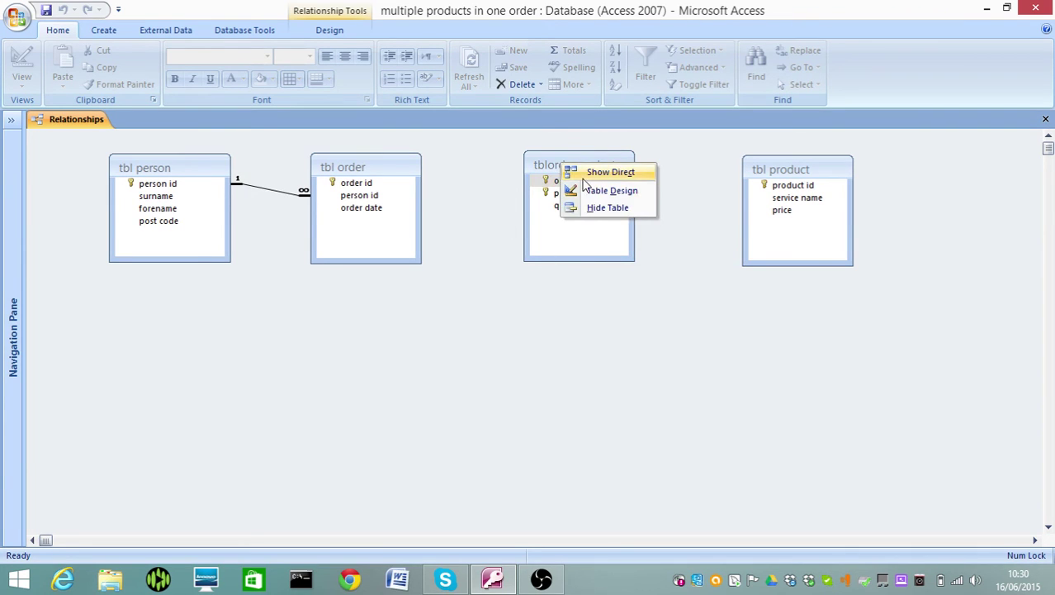
left_click(586, 188)
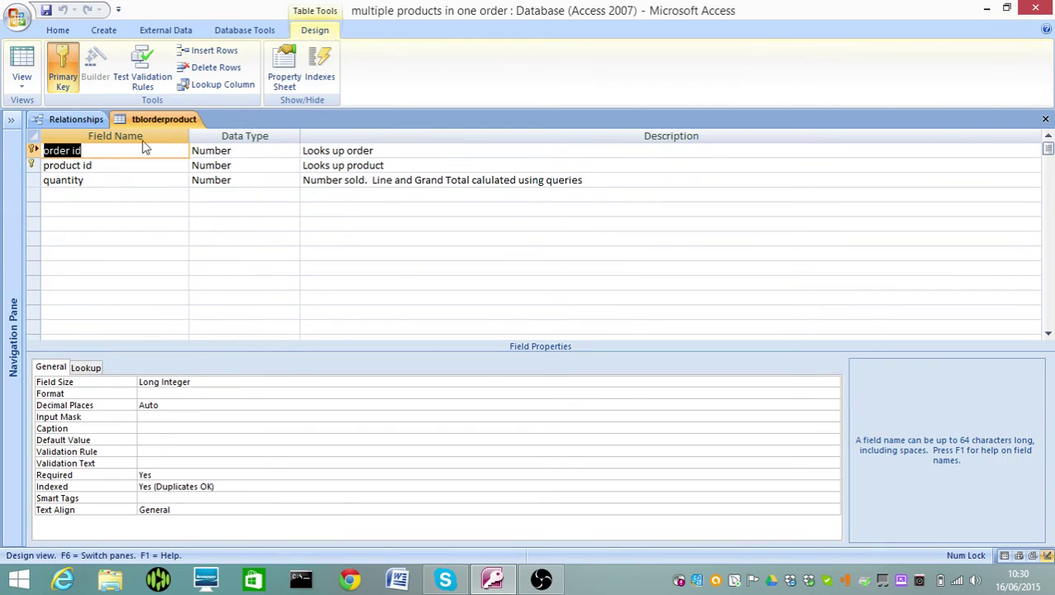
left_click(267, 151)
left_click(293, 150)
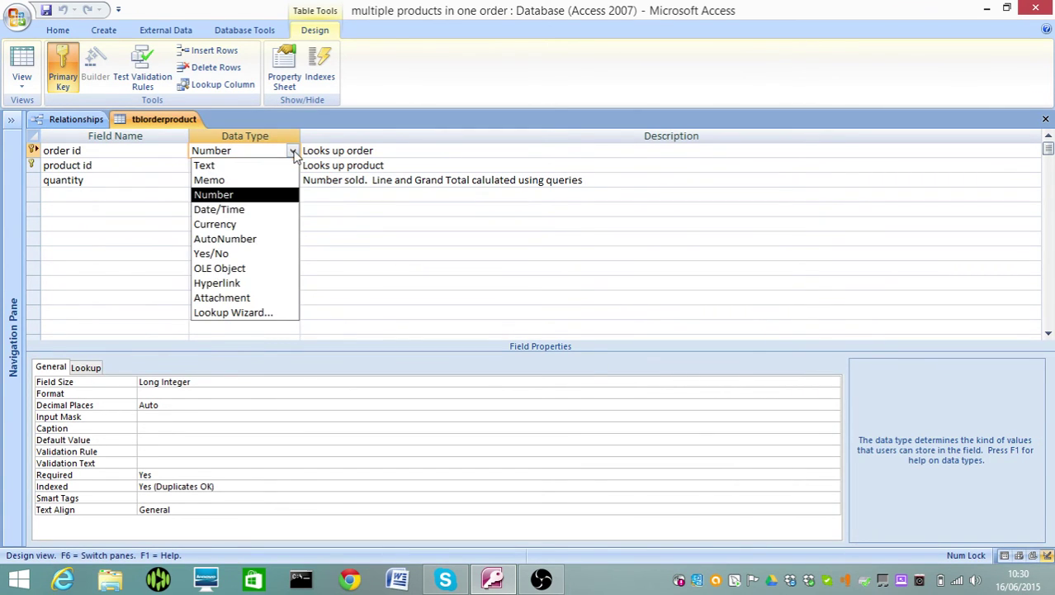
left_click(224, 313)
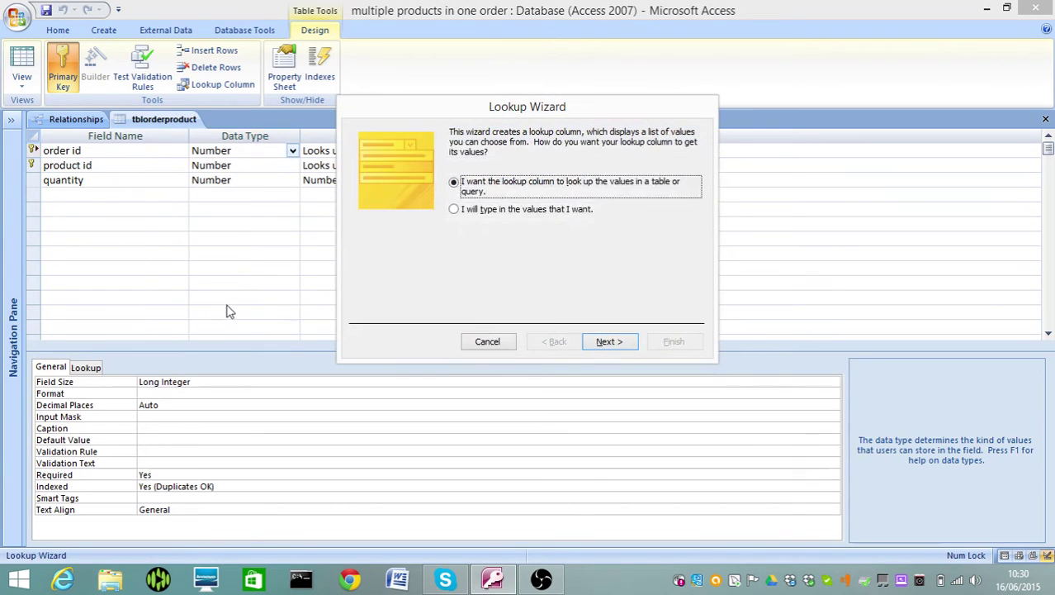
Step: Base the lookup on the order id field of tbl order
left_click(604, 344)
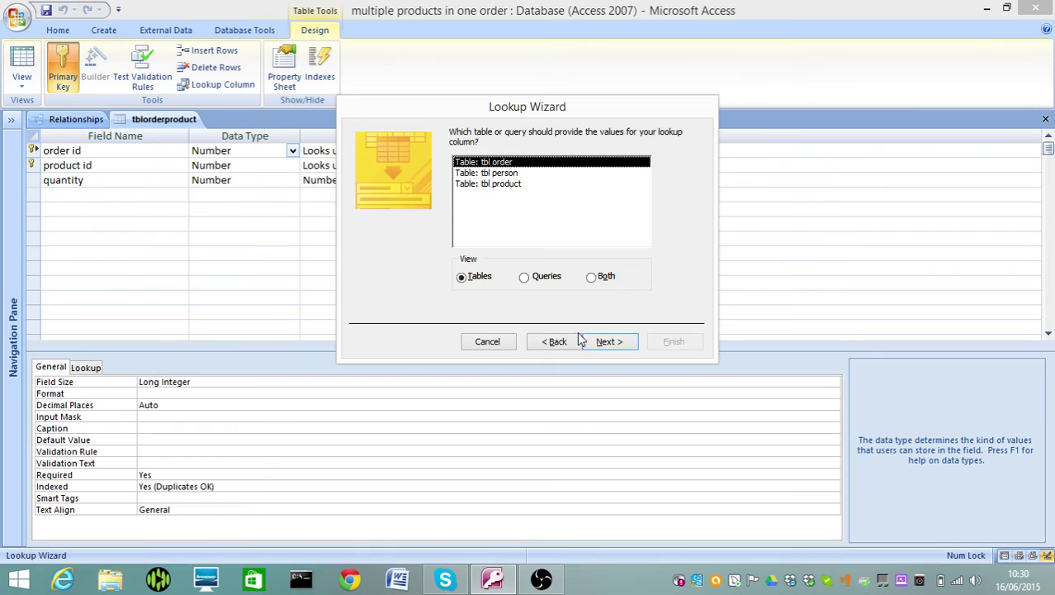
left_click(607, 343)
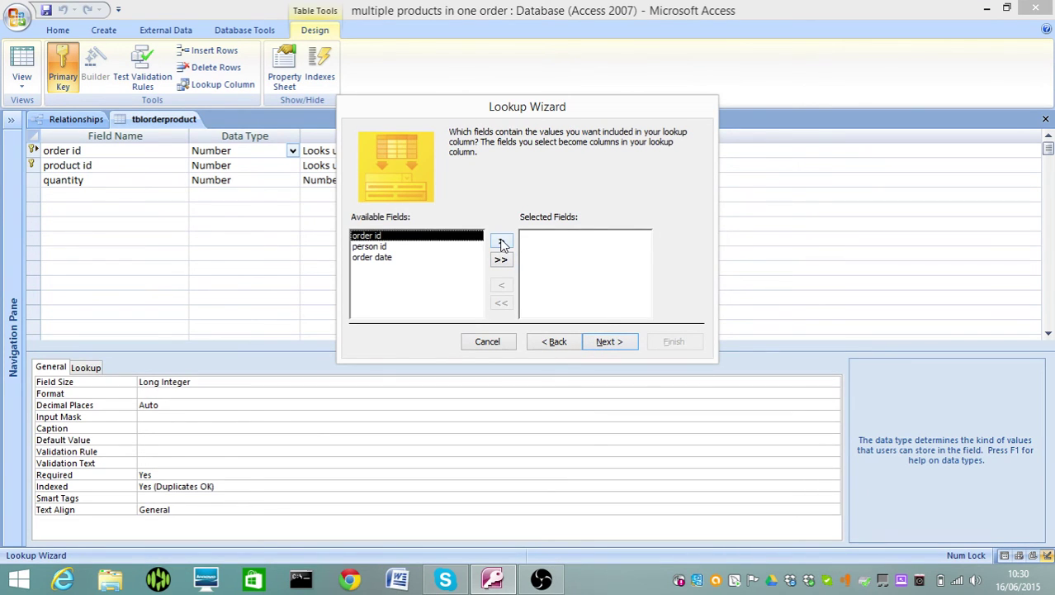
left_click(502, 243)
left_click(608, 342)
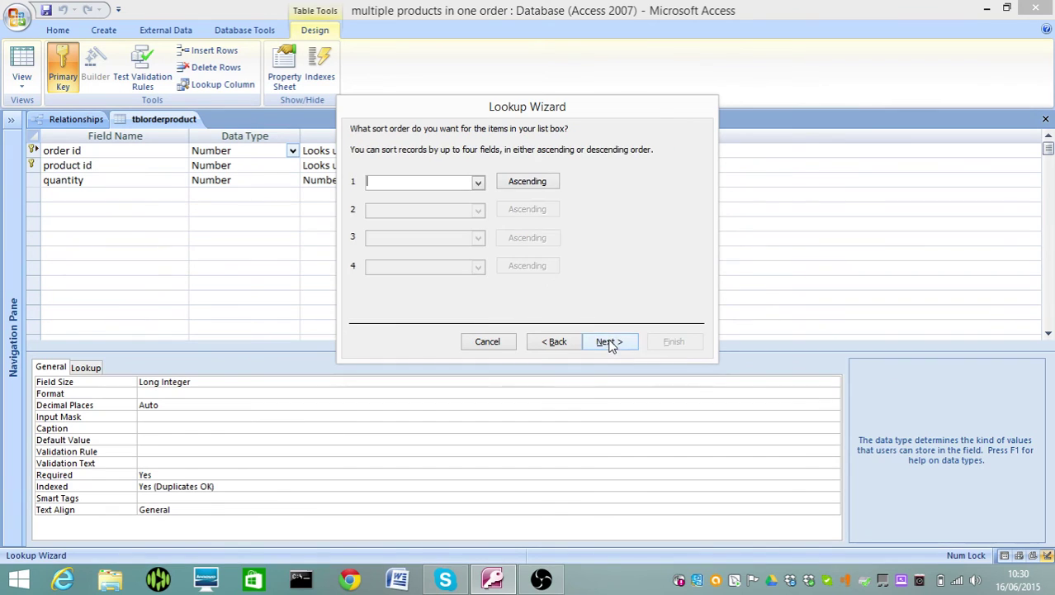
Step: Sort the lookup ascending by order id, finish the wizard and save the table
left_click(478, 183)
left_click(422, 208)
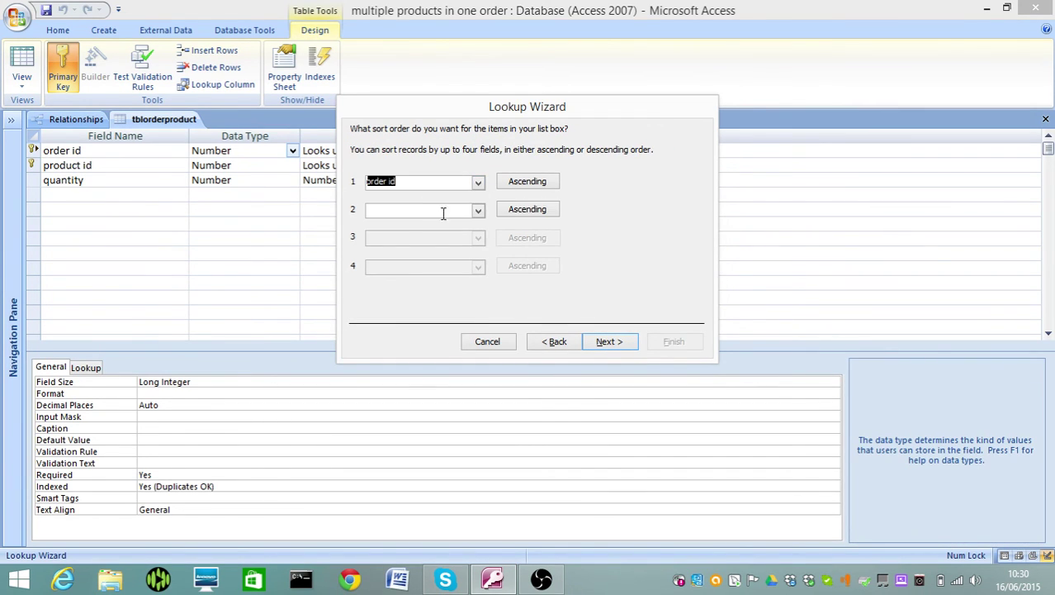
left_click(612, 342)
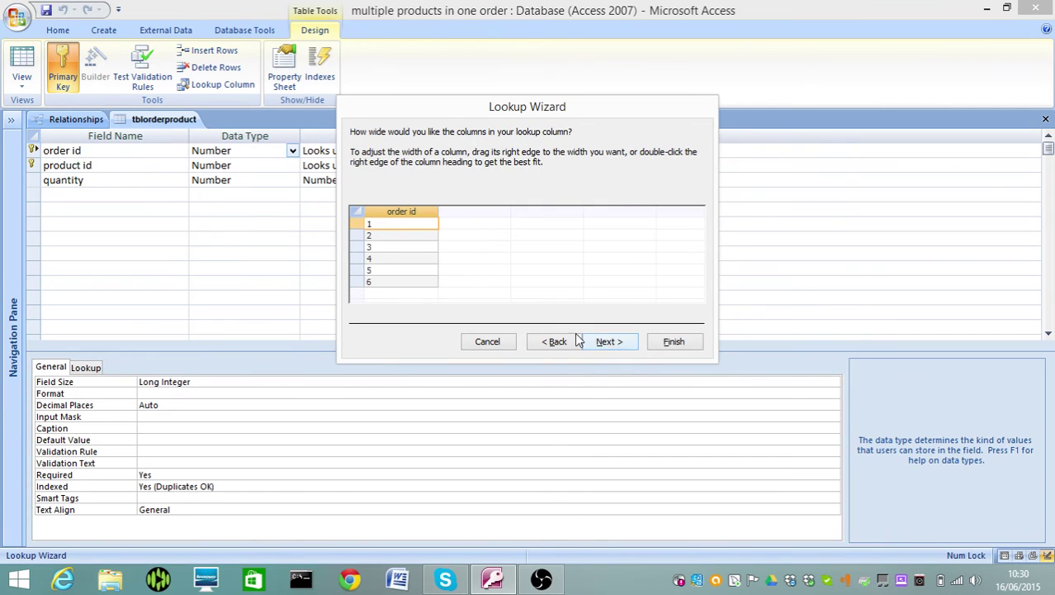
left_click(608, 342)
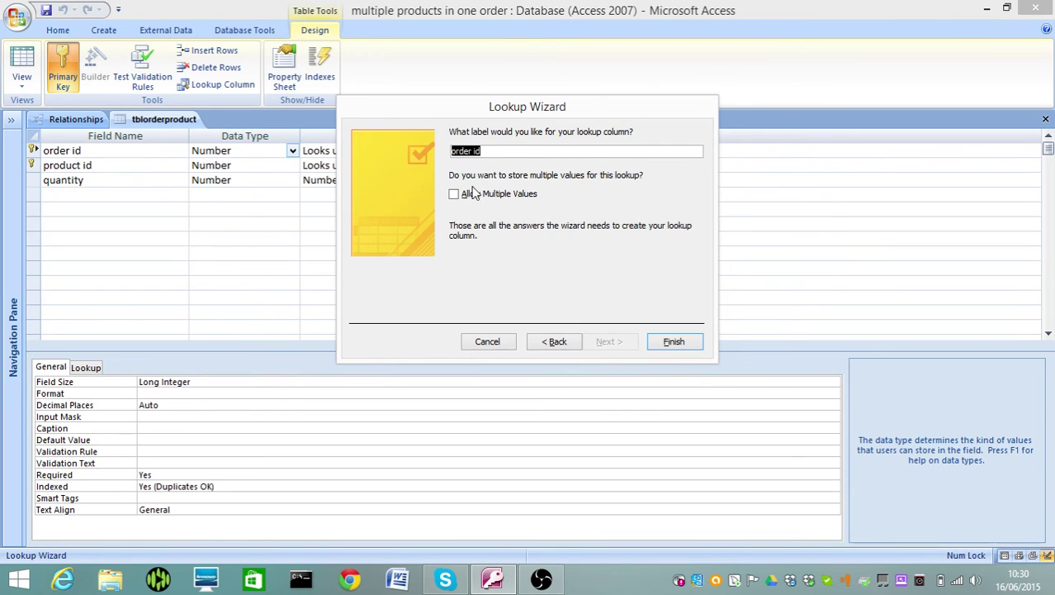
left_click(674, 341)
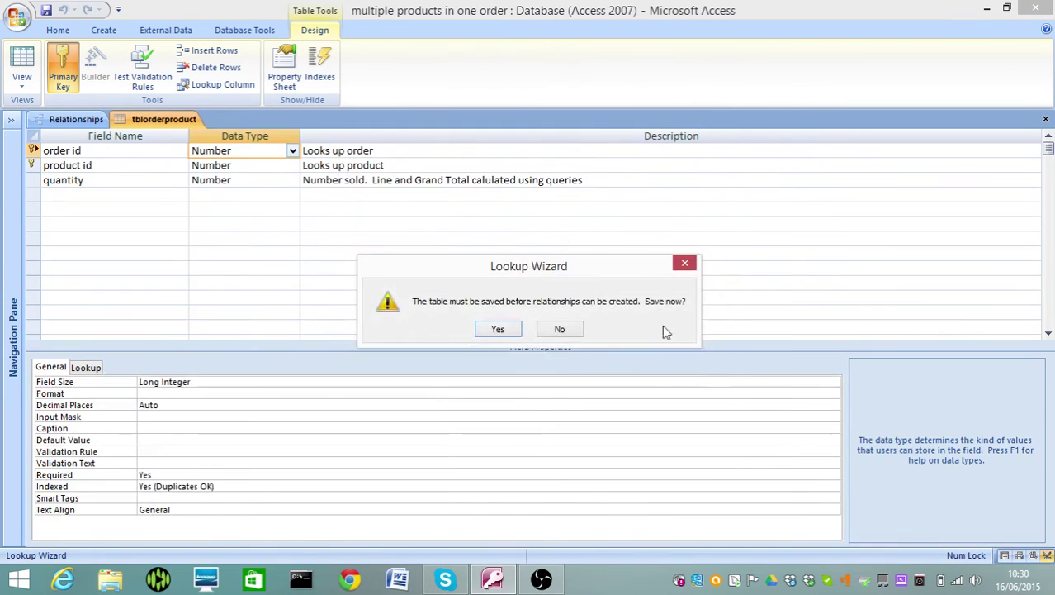
left_click(507, 331)
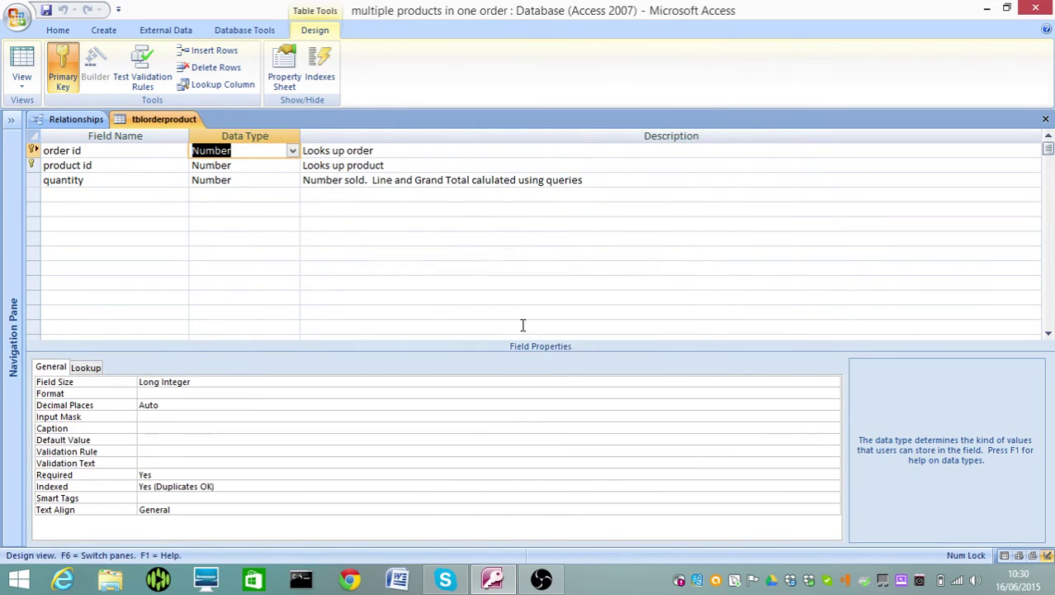
Step: Close the tblorderproduct design and show all relationships in the diagram
left_click(1046, 118)
right_click(474, 298)
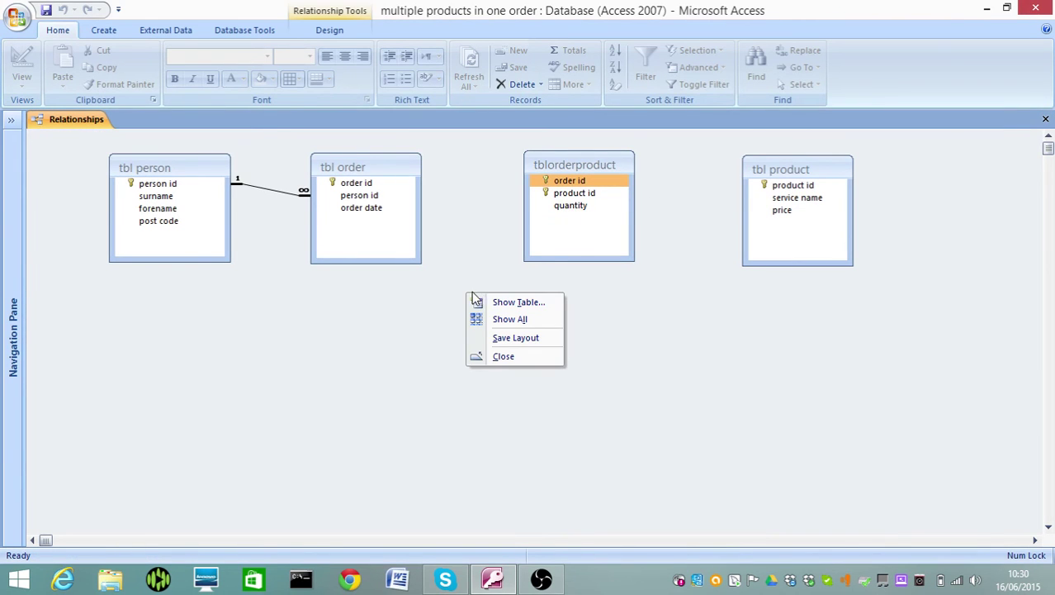
left_click(500, 319)
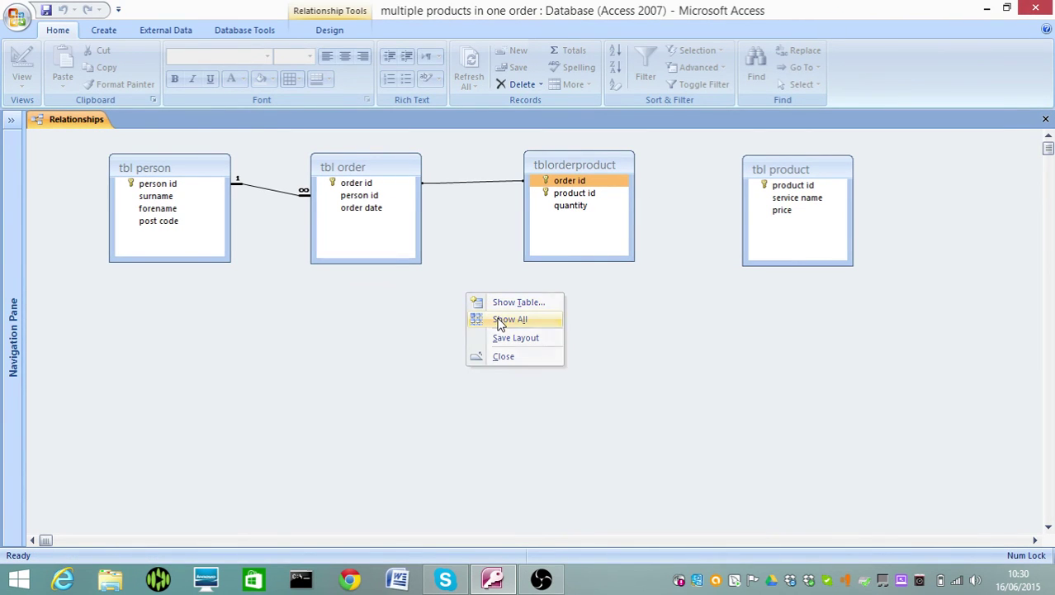
Step: Enforce referential integrity on the tbl order–tblorderproduct link and try dragging product id to tbl product
left_click(469, 182)
right_click(471, 184)
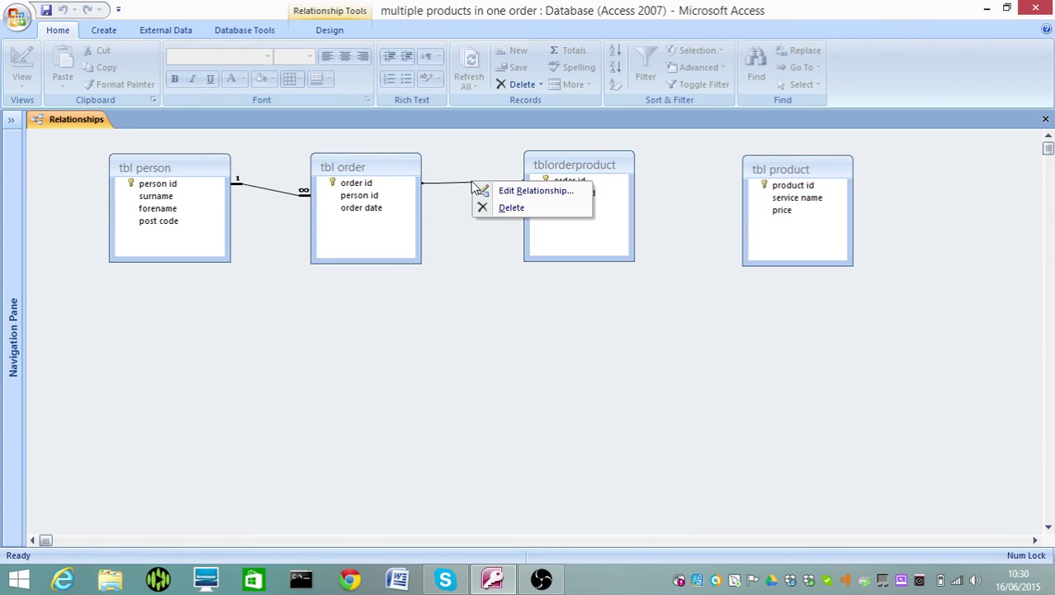
left_click(495, 191)
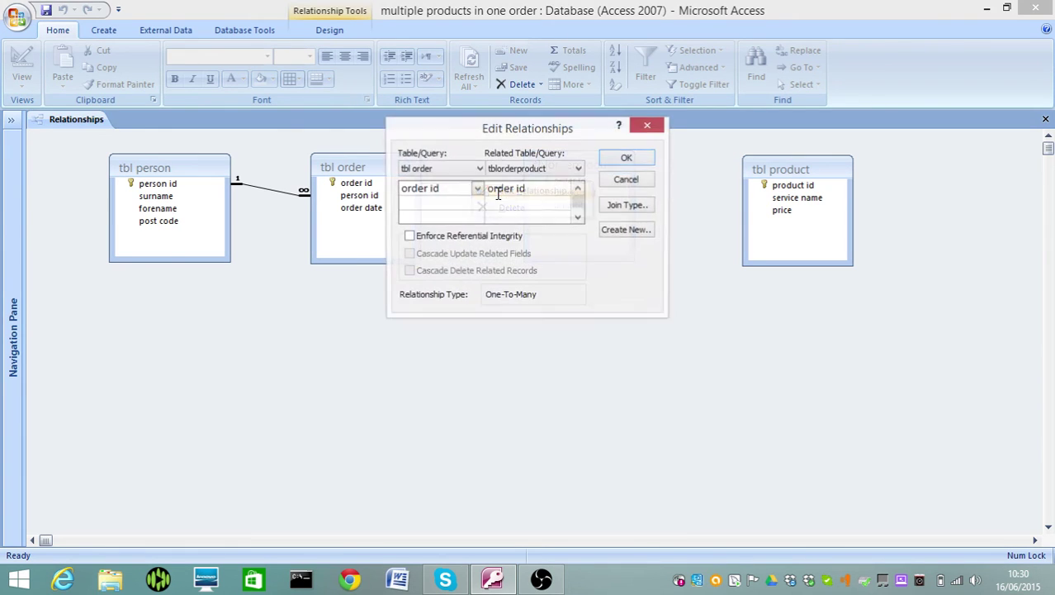
left_click(428, 241)
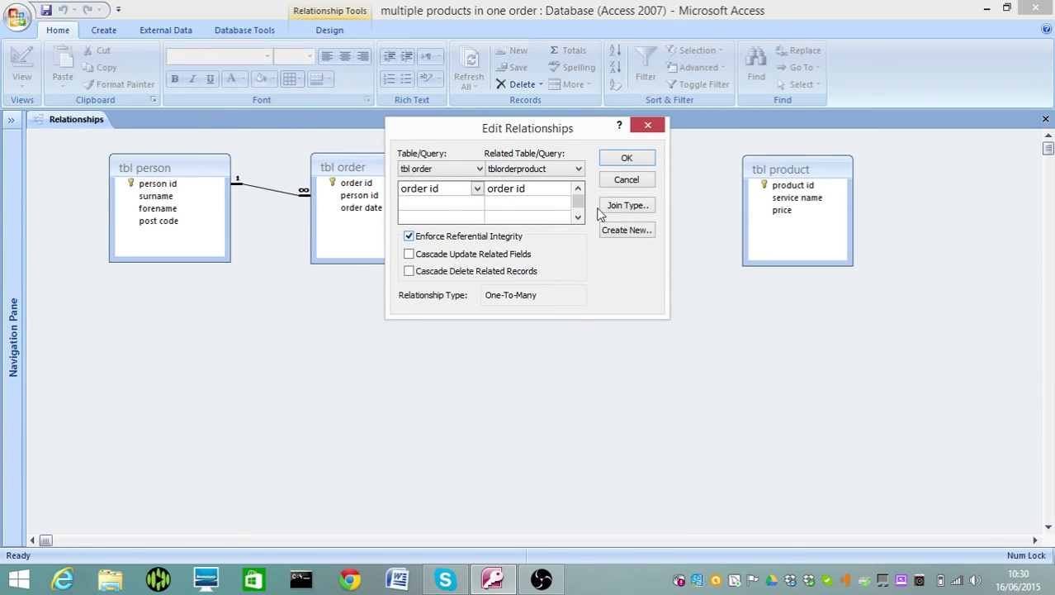
left_click(630, 162)
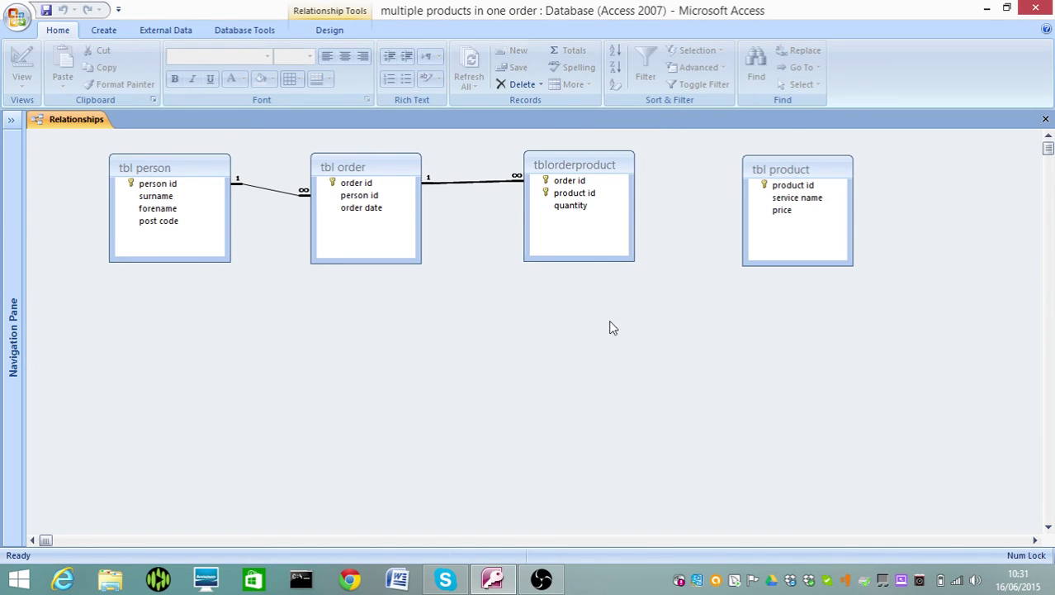
left_click(588, 195)
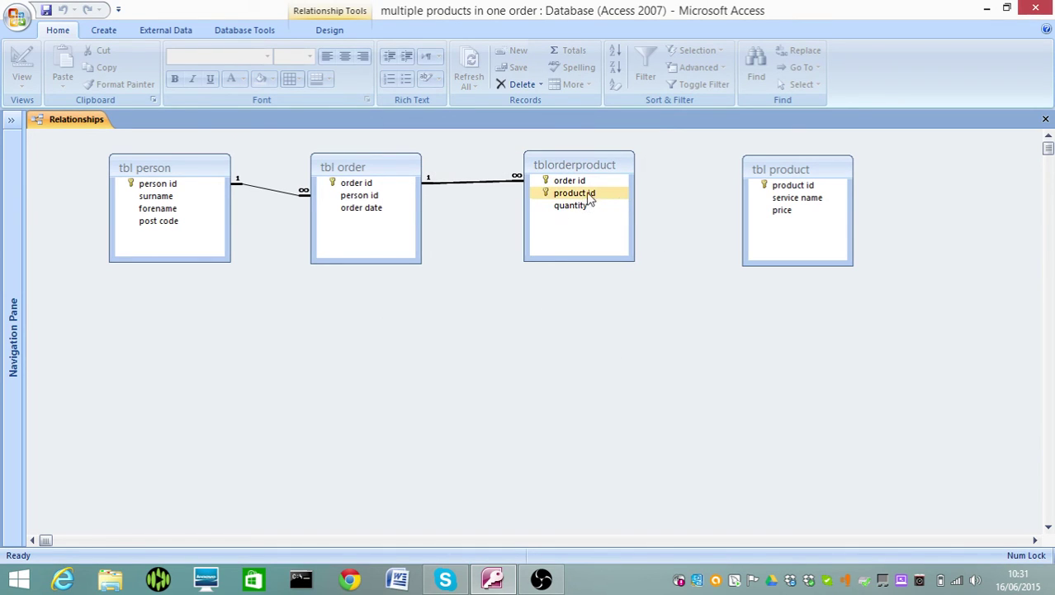
left_click_drag(584, 202, 600, 166)
Step: Open tblorderproduct in Design view and set product id's data type to Lookup Wizard
right_click(600, 166)
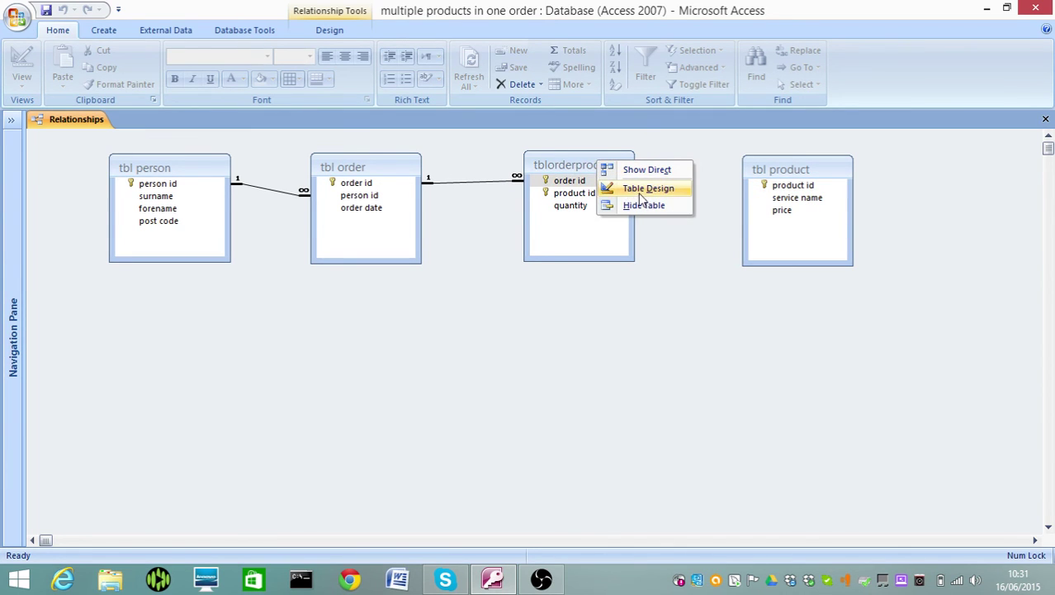
left_click(640, 196)
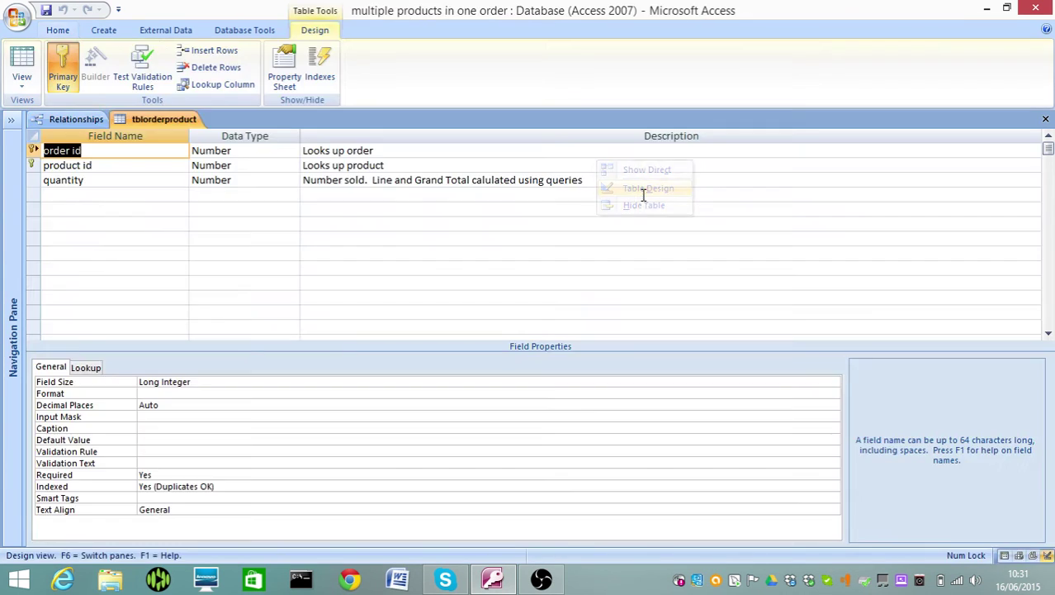
left_click(267, 167)
left_click(292, 165)
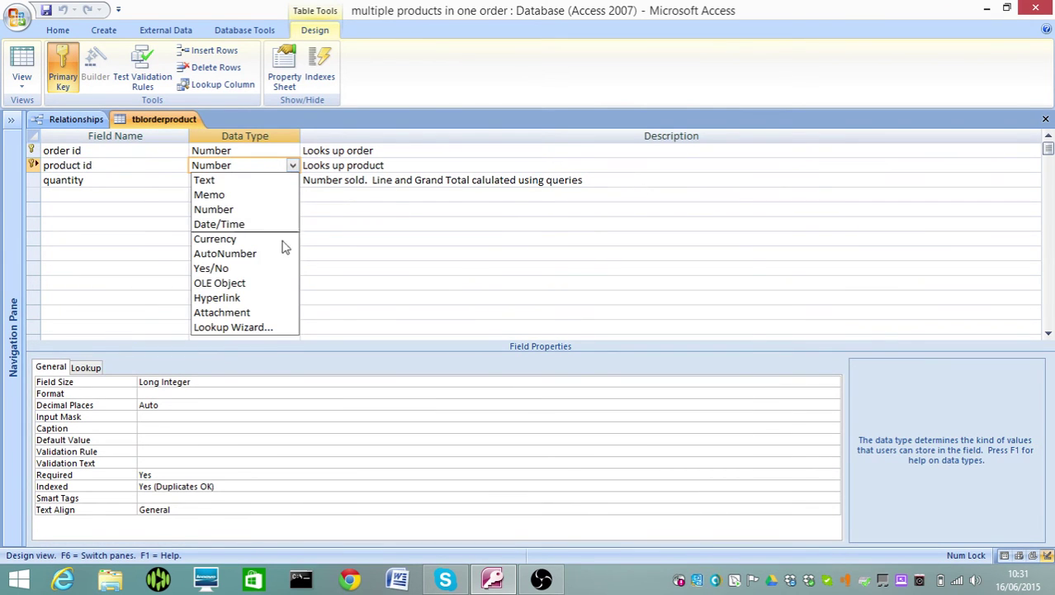
left_click(249, 329)
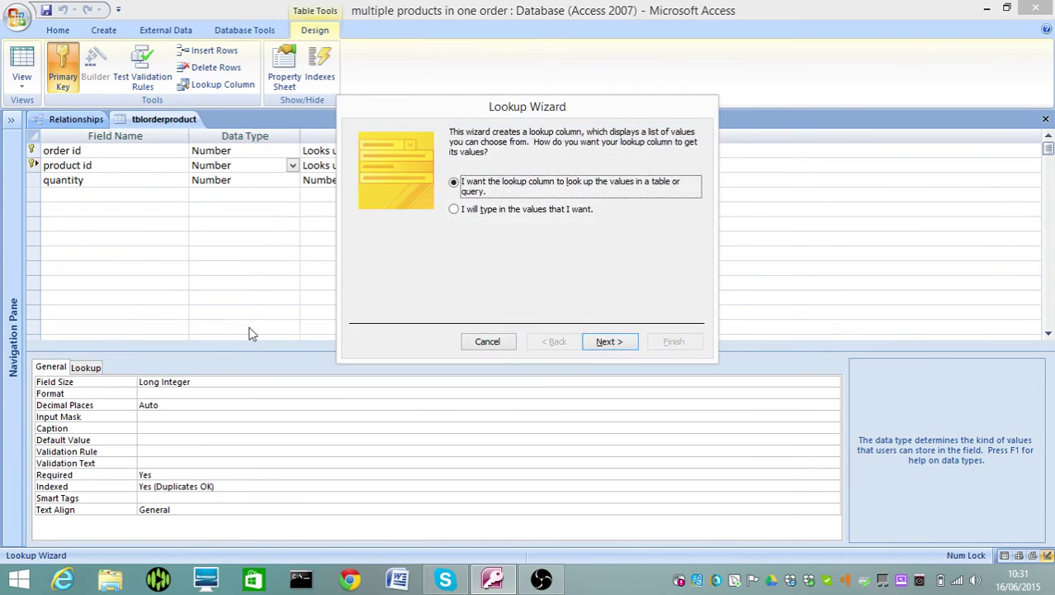
Step: Base the lookup on tbl product, including product id, service name and price
left_click(619, 345)
left_click(516, 184)
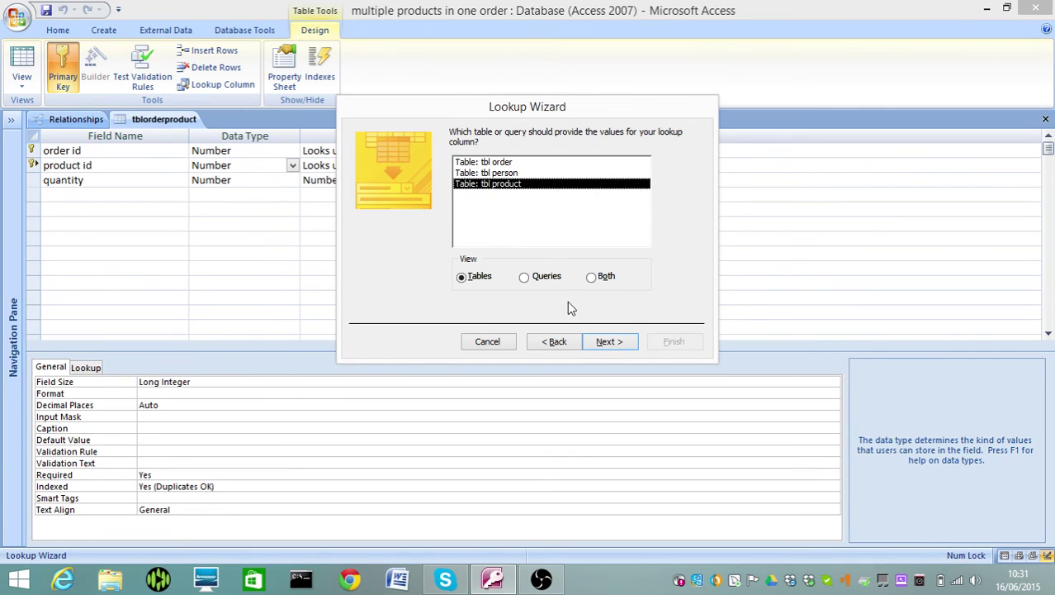
left_click(603, 342)
left_click(500, 242)
left_click(500, 241)
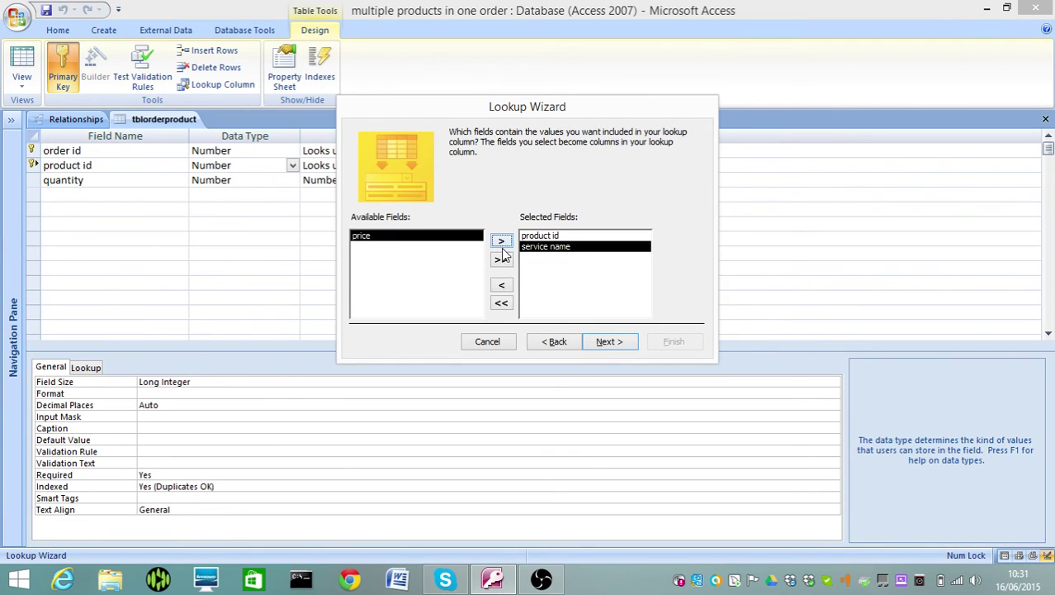
left_click(501, 241)
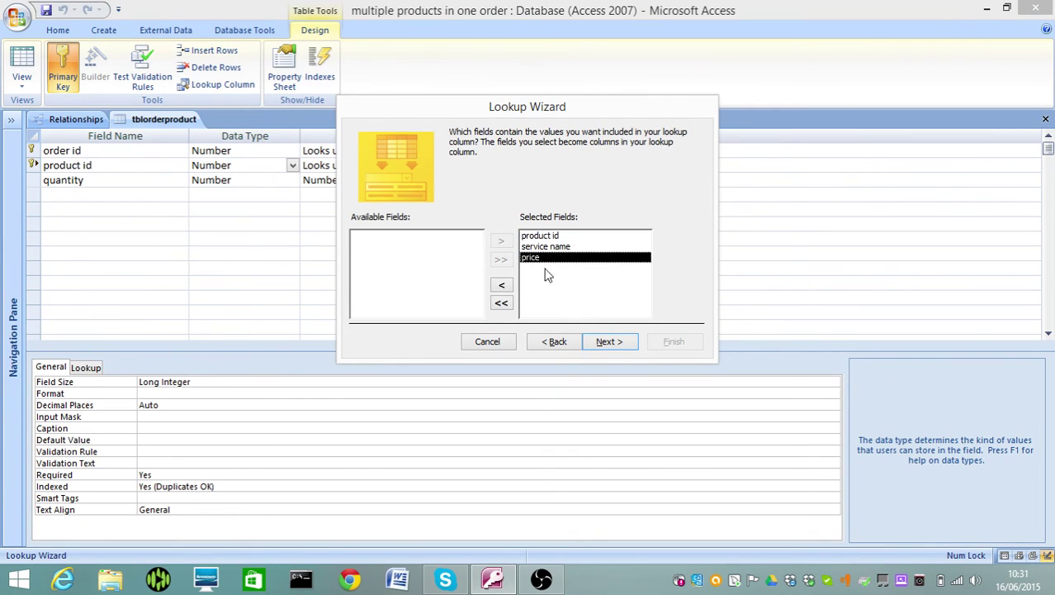
Step: Sort the lookup by service name, show the key column, finish, save, and close the design view
left_click(608, 343)
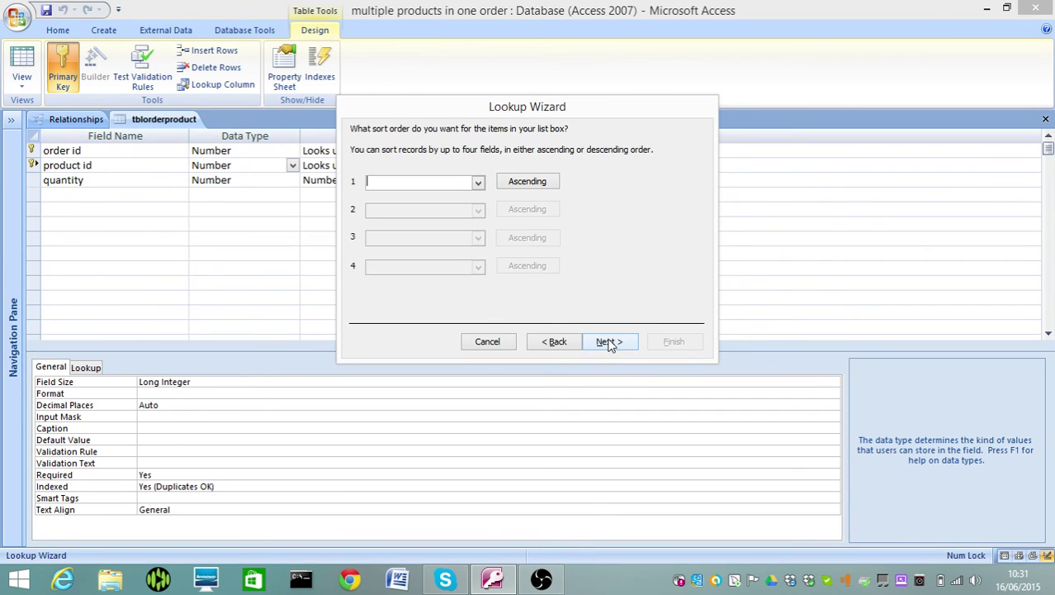
left_click(478, 183)
left_click(448, 218)
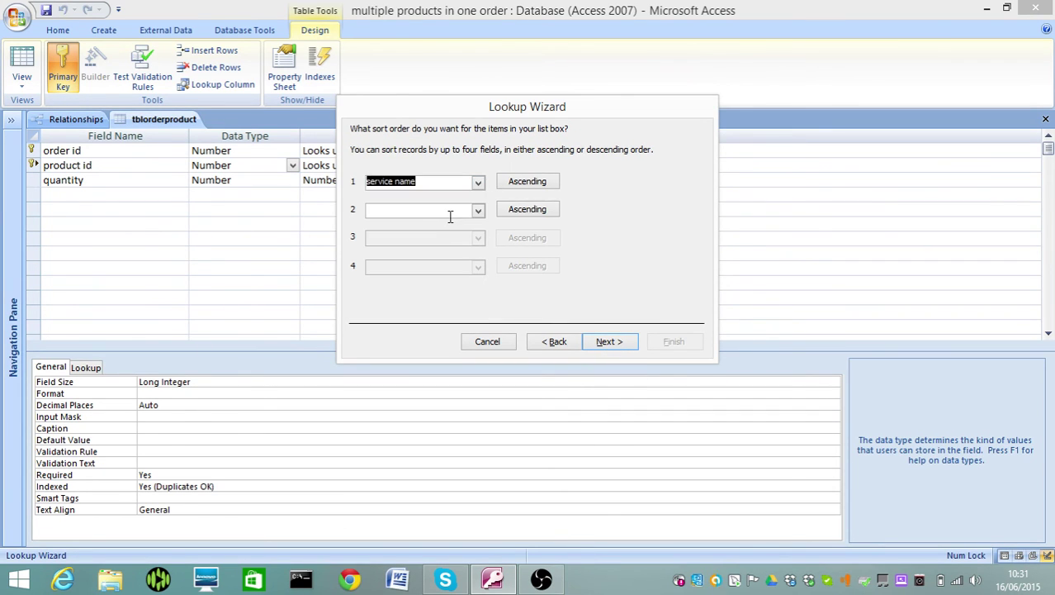
left_click(610, 343)
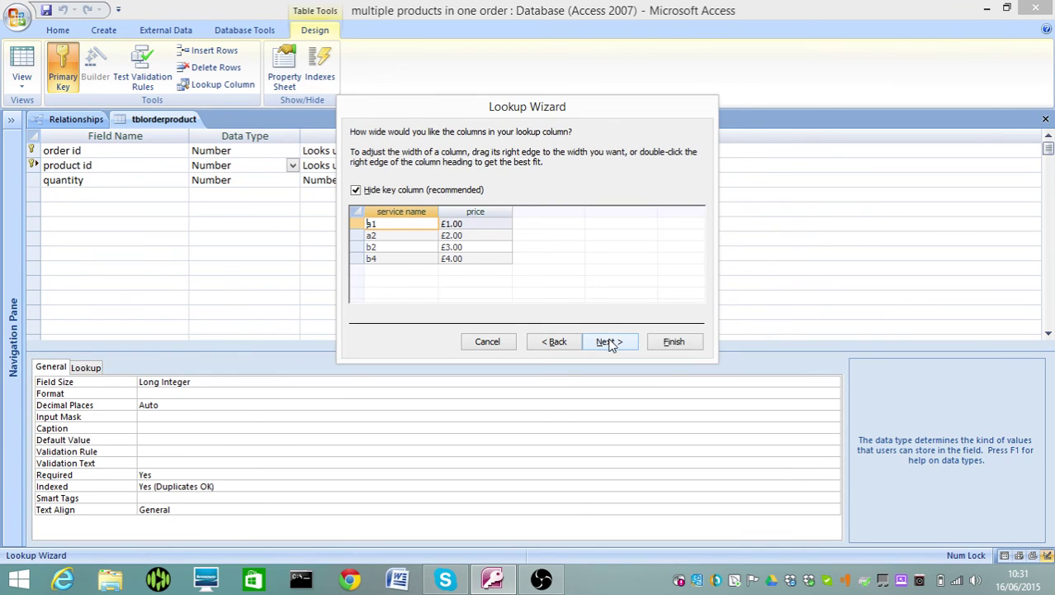
left_click(364, 192)
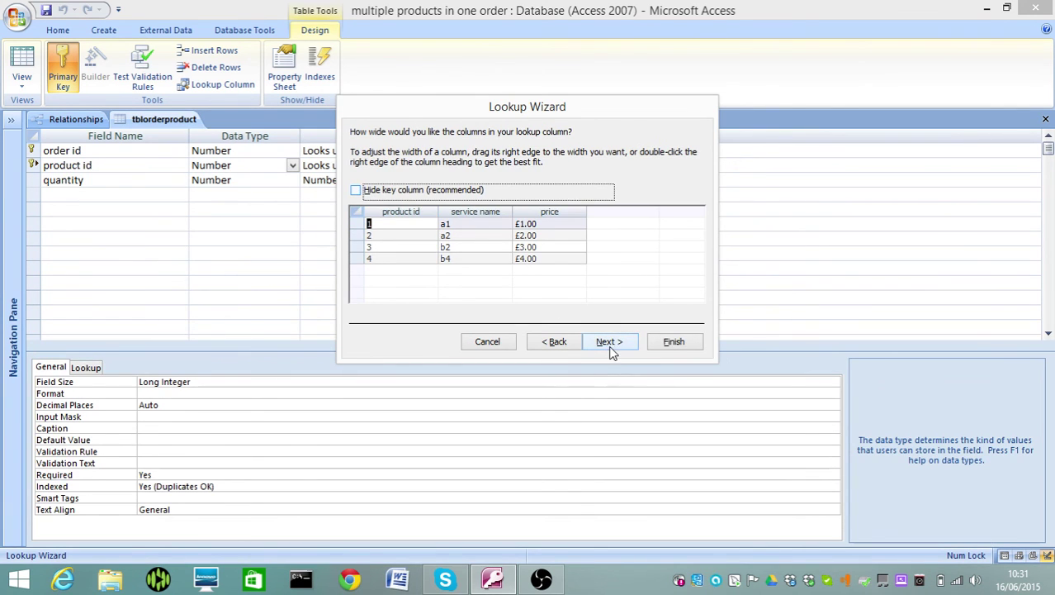
left_click(611, 345)
left_click(611, 345)
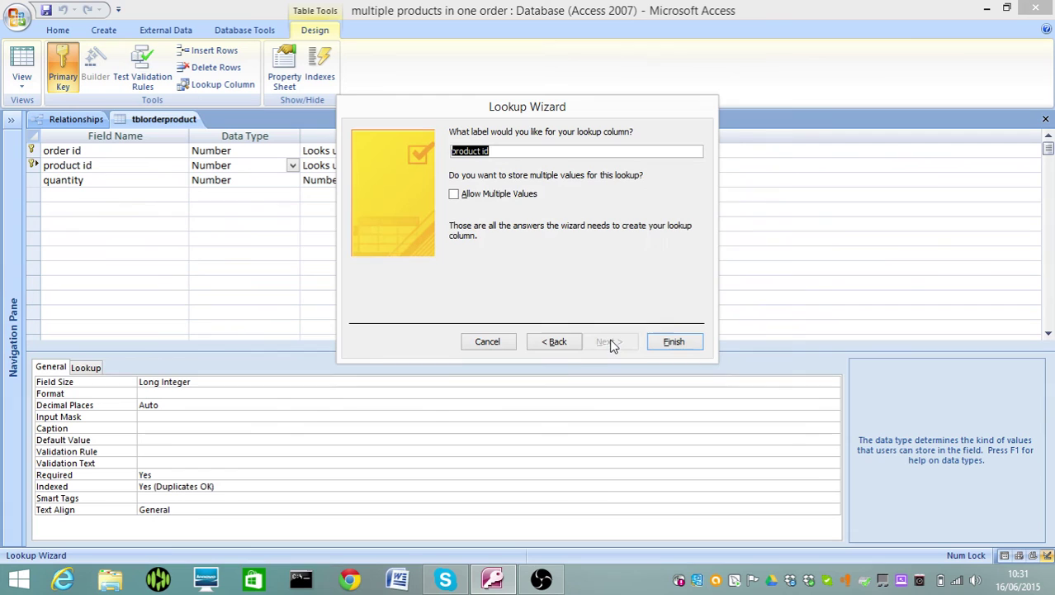
left_click(668, 343)
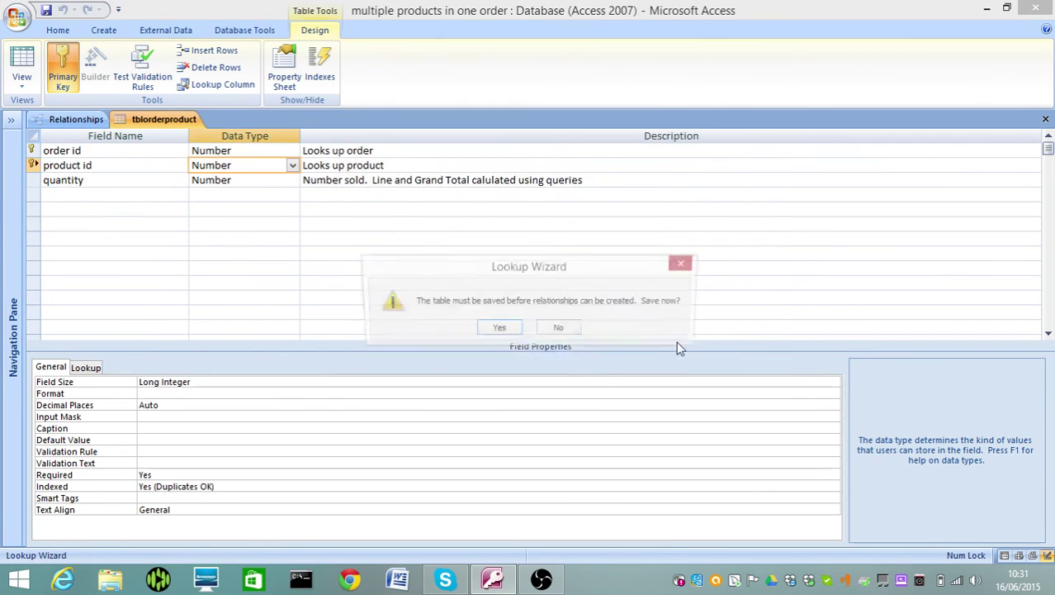
left_click(502, 334)
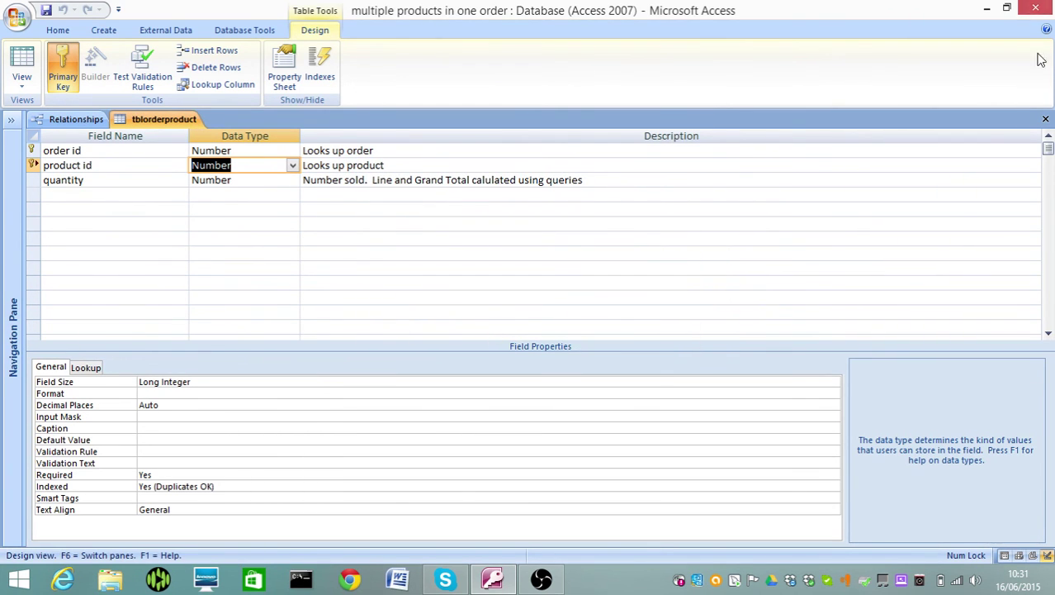
left_click(1044, 119)
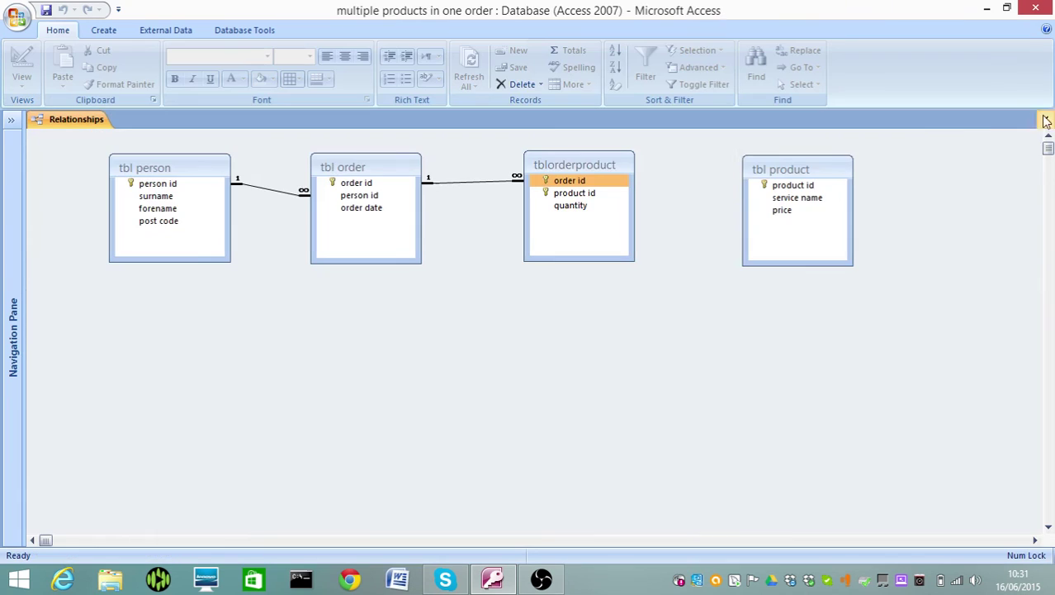
Step: Show all relationships and enforce referential integrity on the new tbl product–tblorderproduct product id link
right_click(687, 326)
left_click(717, 353)
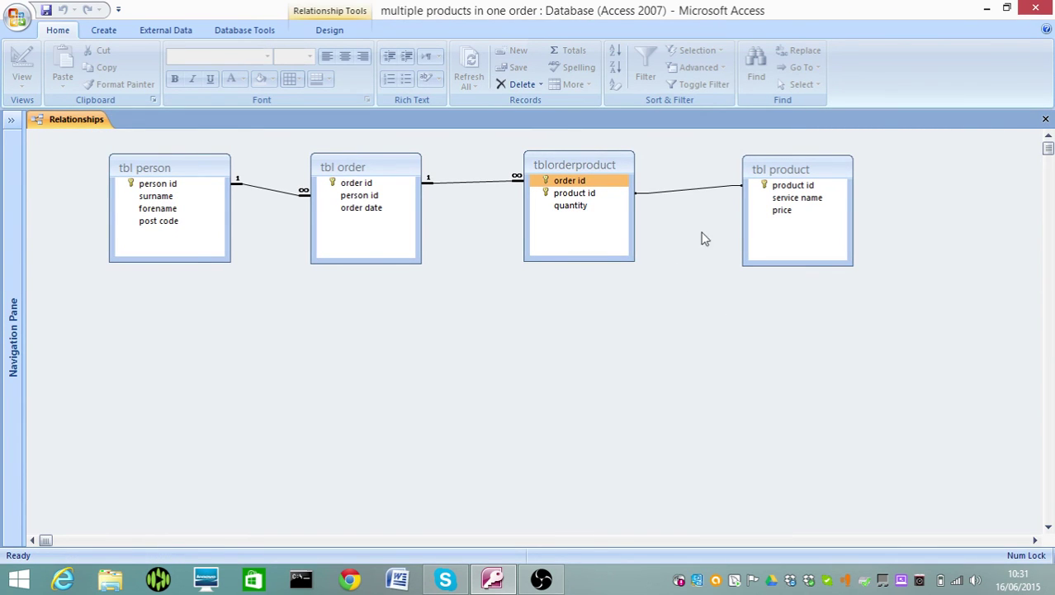
left_click(693, 190)
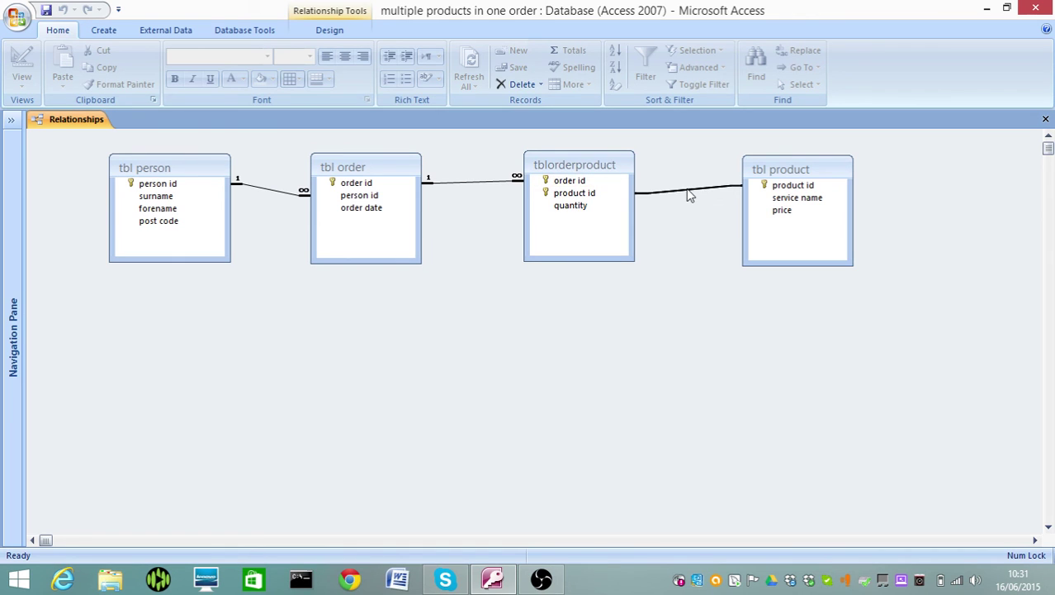
right_click(690, 195)
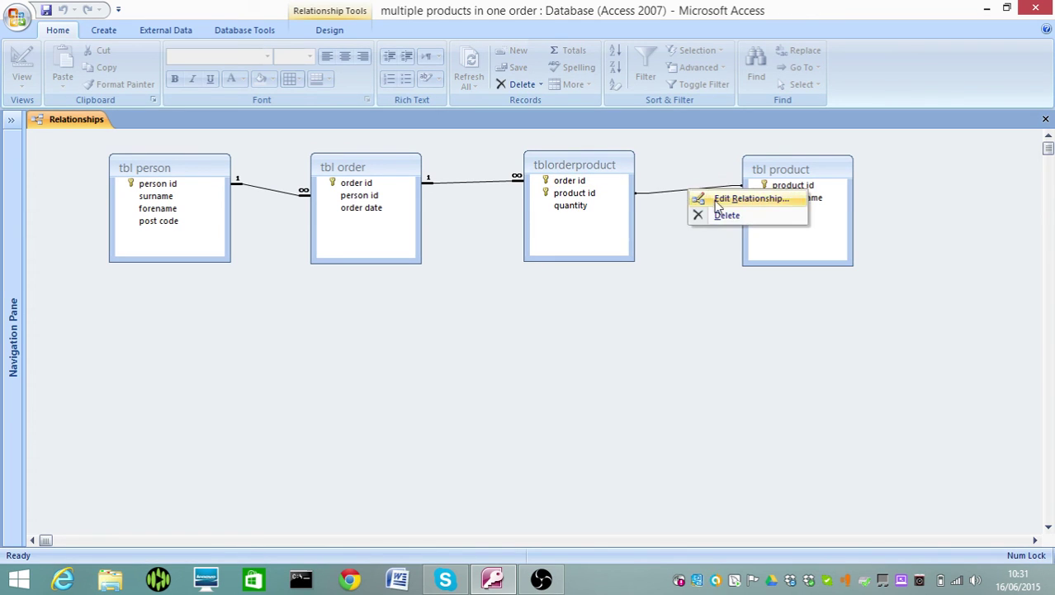
left_click(717, 204)
left_click(445, 237)
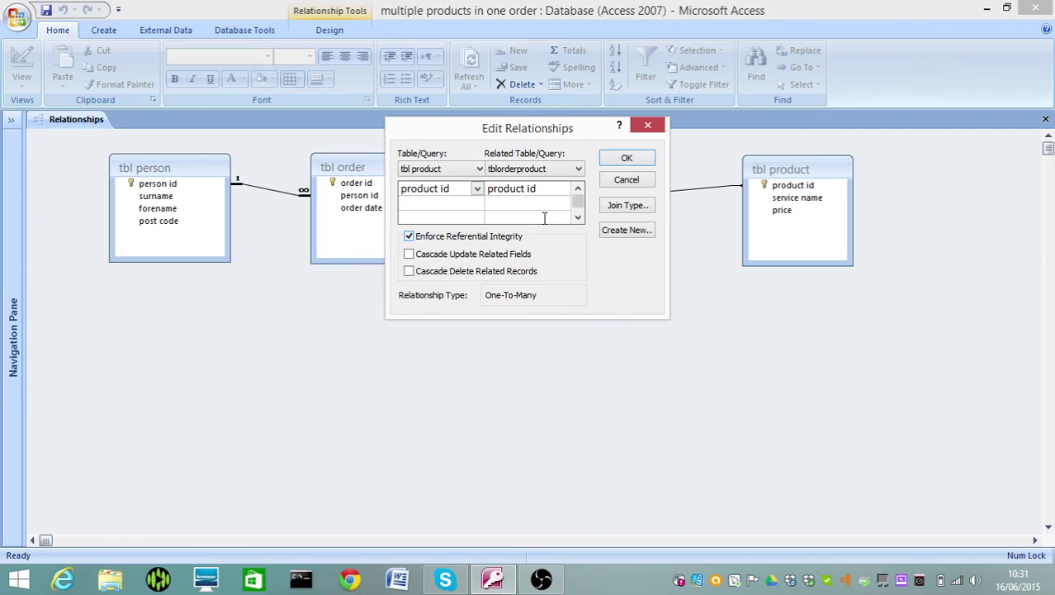
left_click(635, 160)
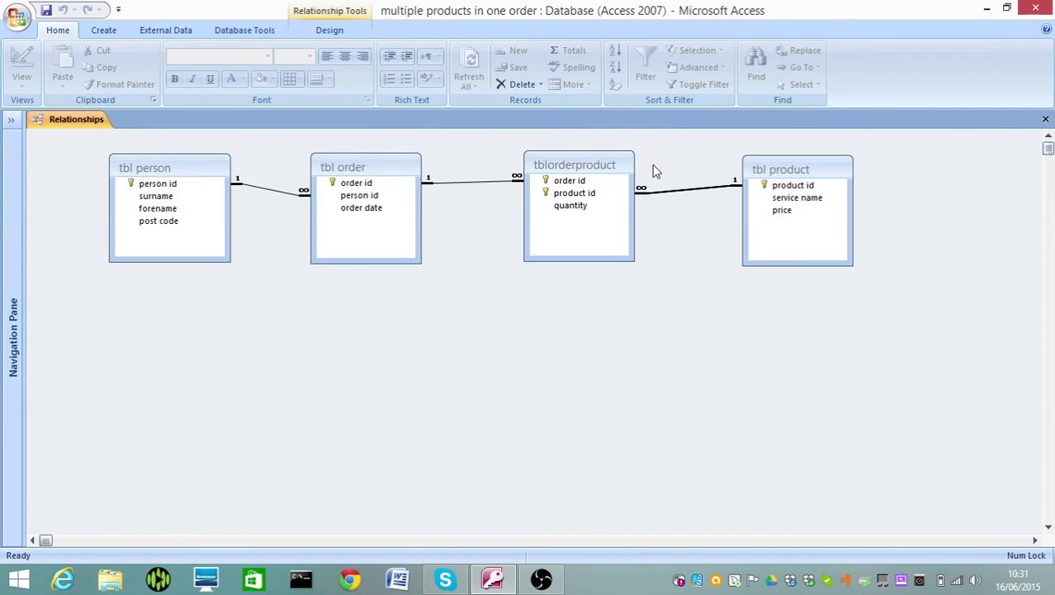
Step: Make order id plus product id tblorderproduct's composite primary key, then close the design view
right_click(561, 166)
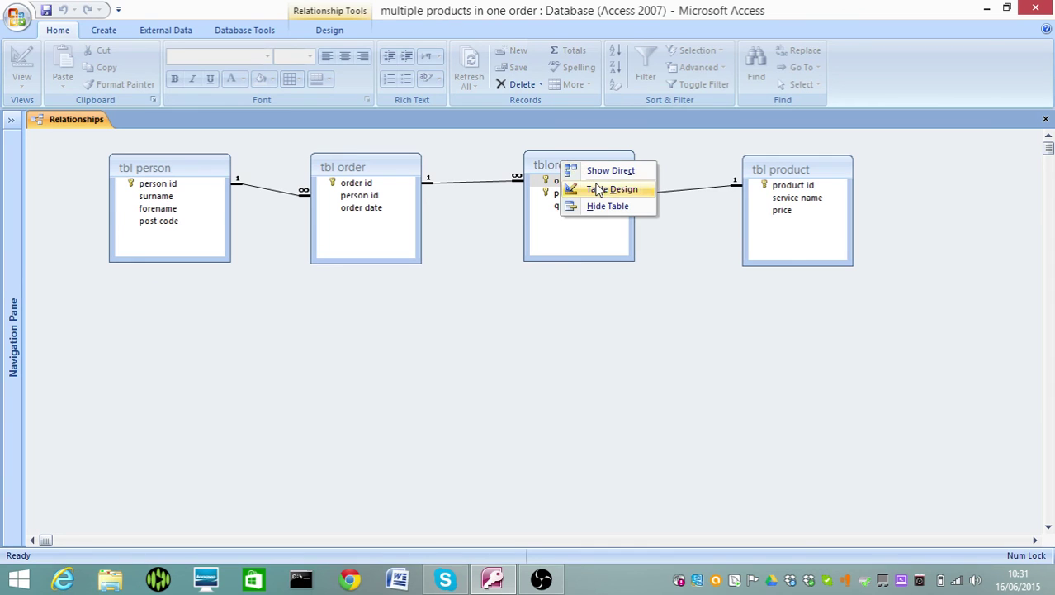
left_click(598, 190)
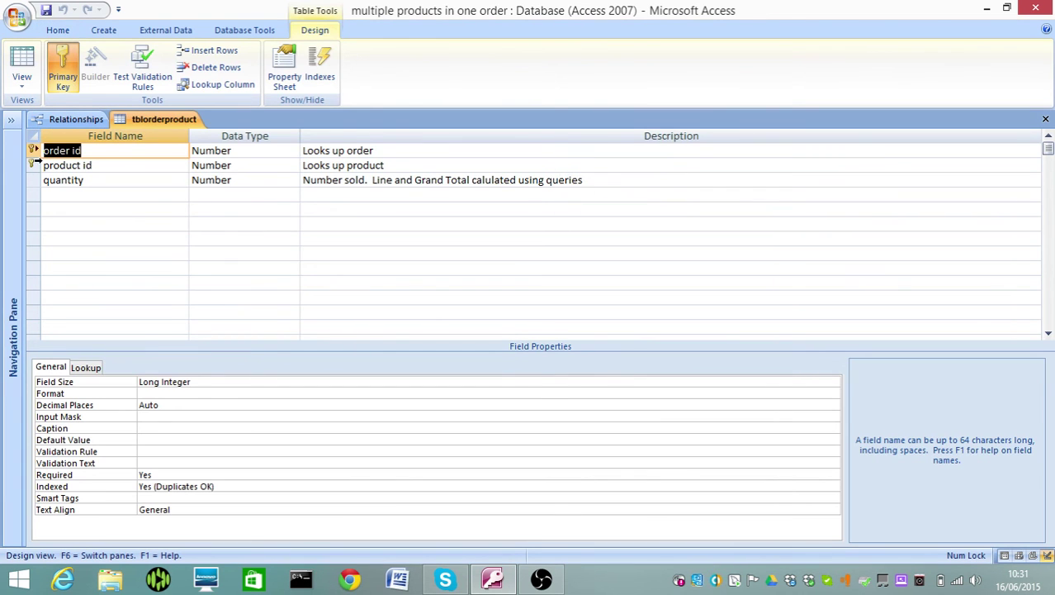
left_click_drag(33, 165, 33, 149)
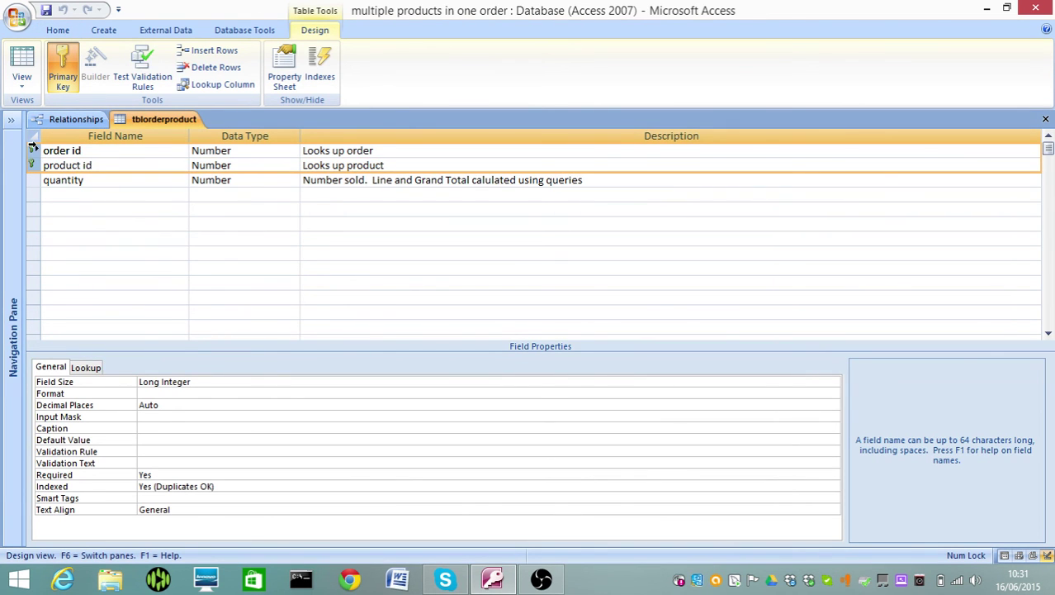
left_click(59, 58)
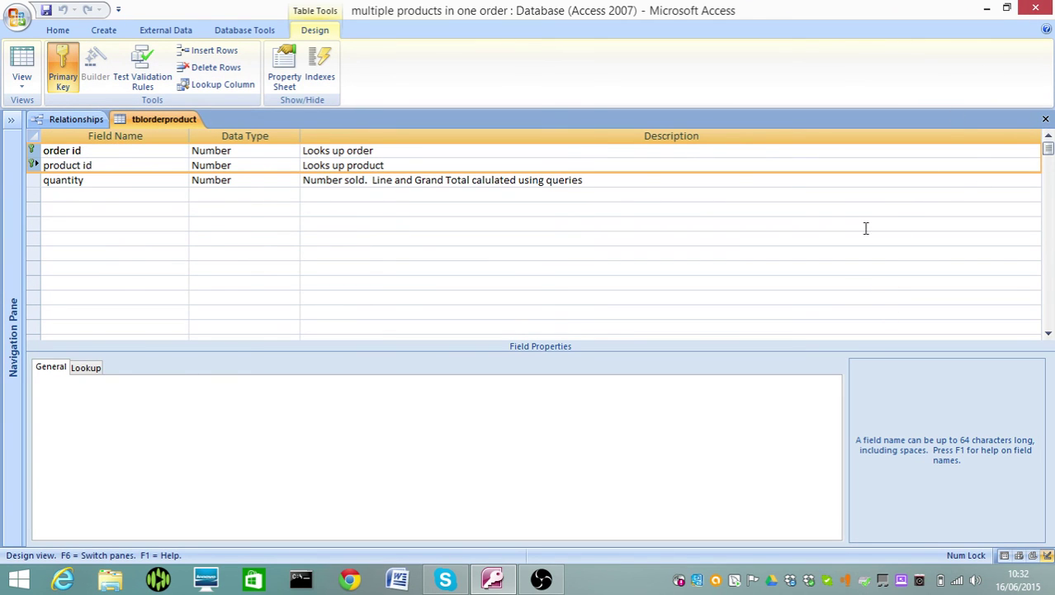
left_click(1046, 119)
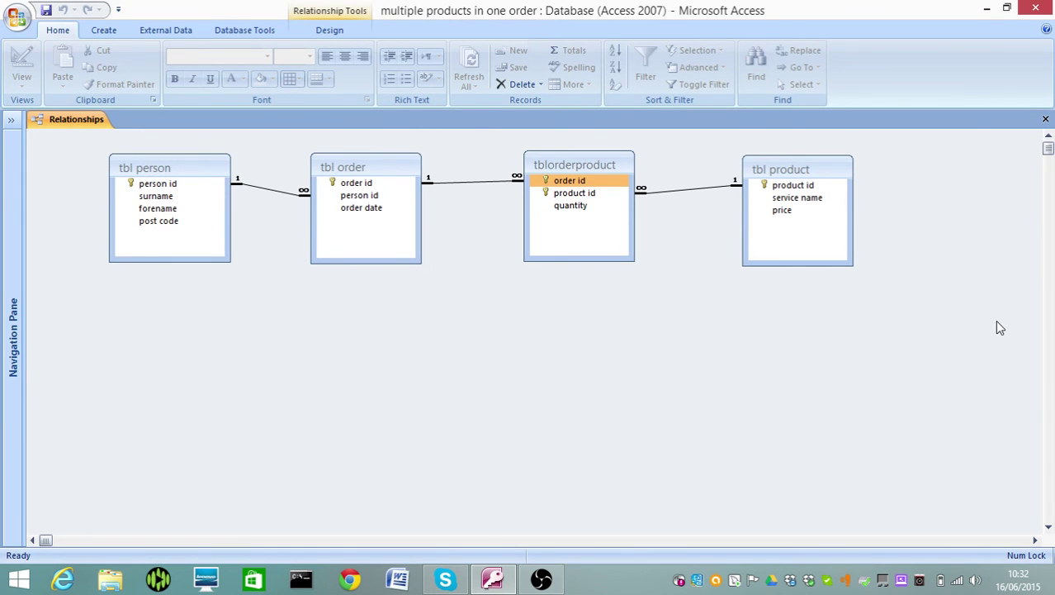
left_click(356, 197)
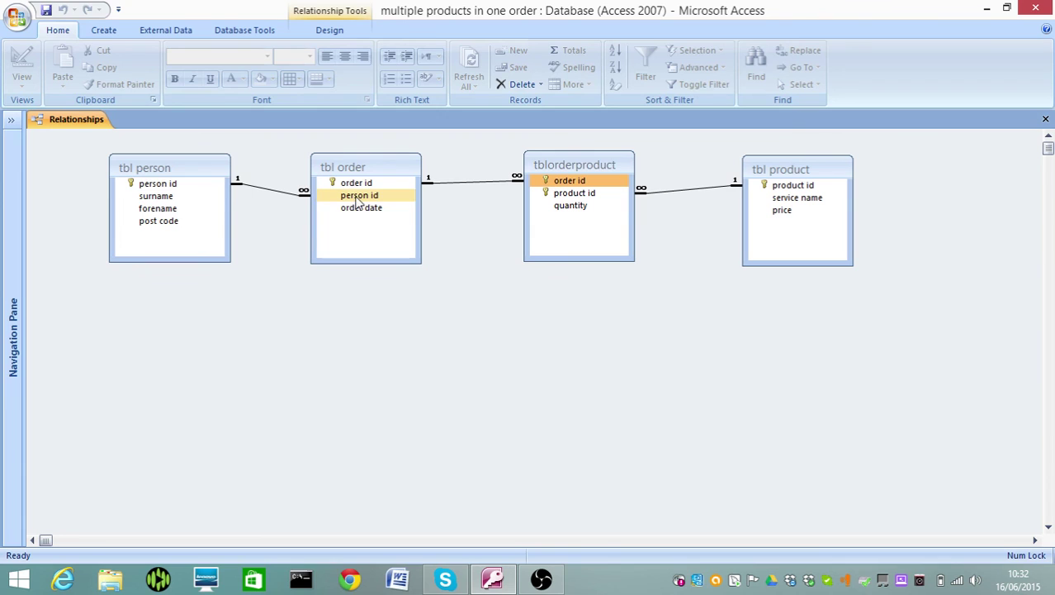
left_click(289, 198)
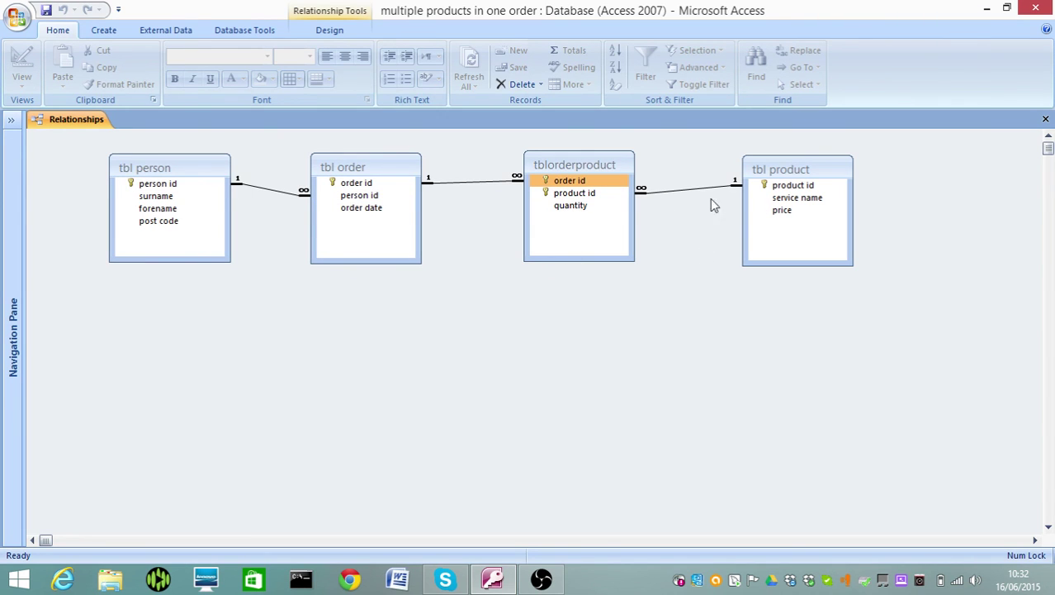